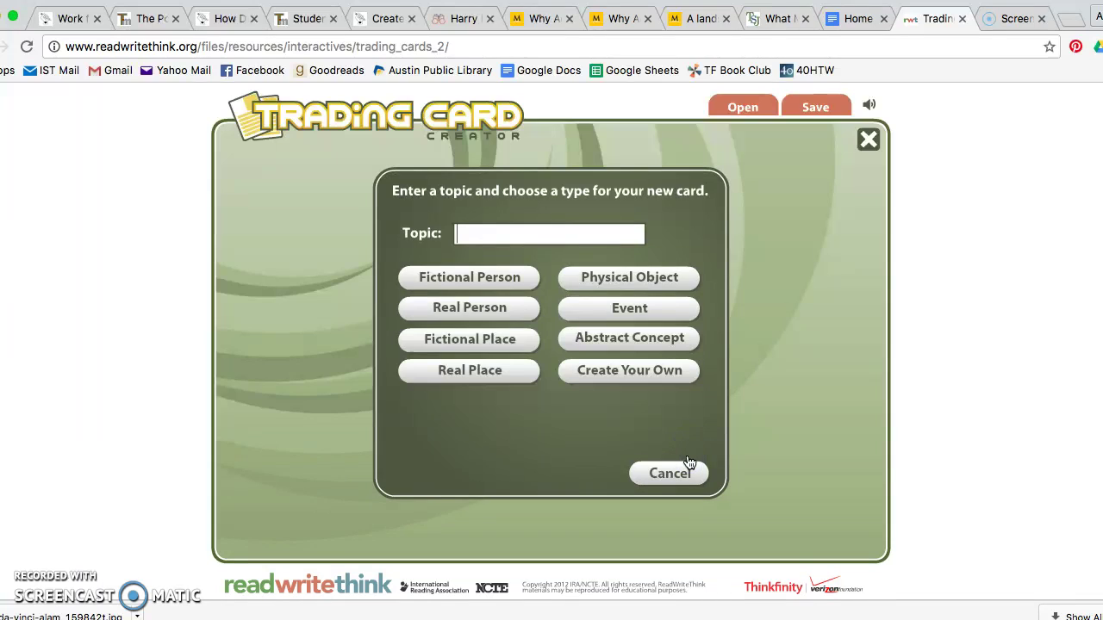
Step: Create a new Real Person card with the topic Leonardo da Vinci
click(515, 236)
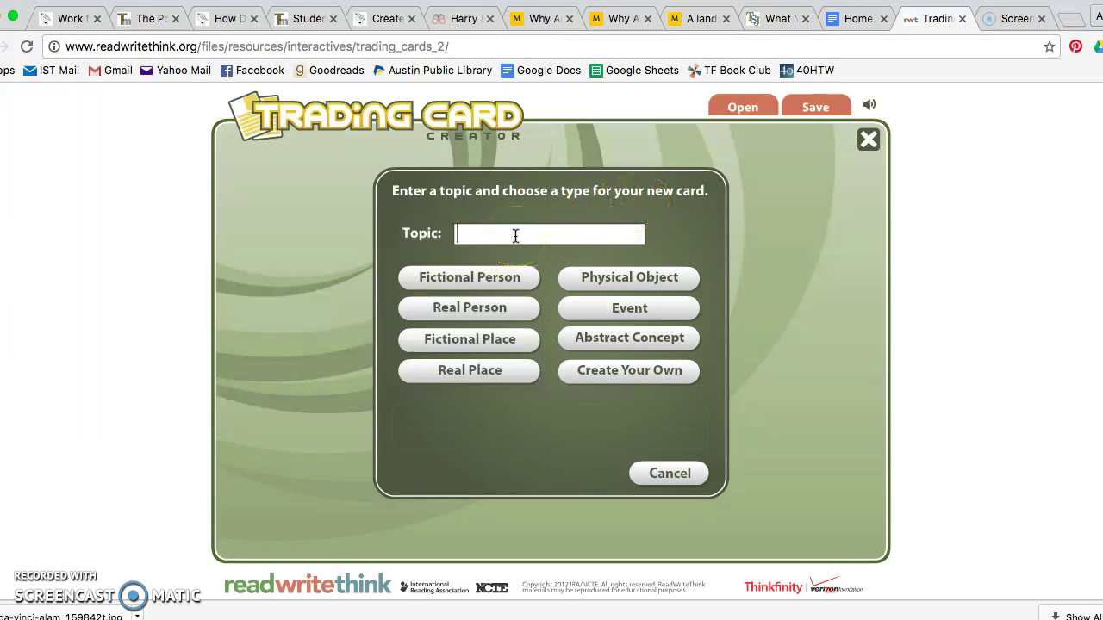
text(Leonardo da Vinci)
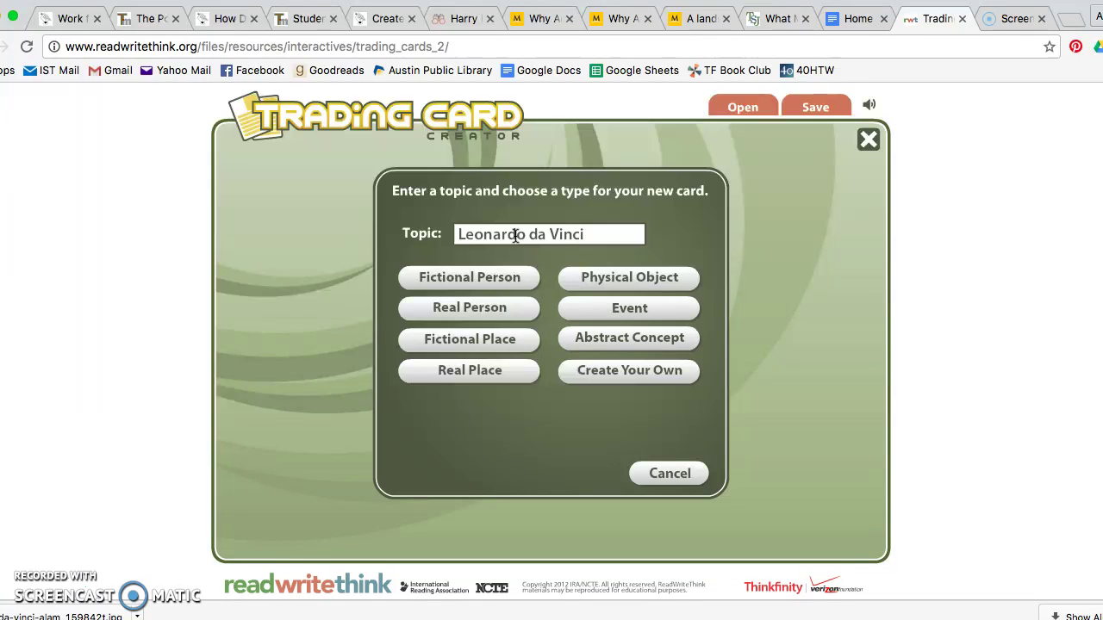
click(463, 310)
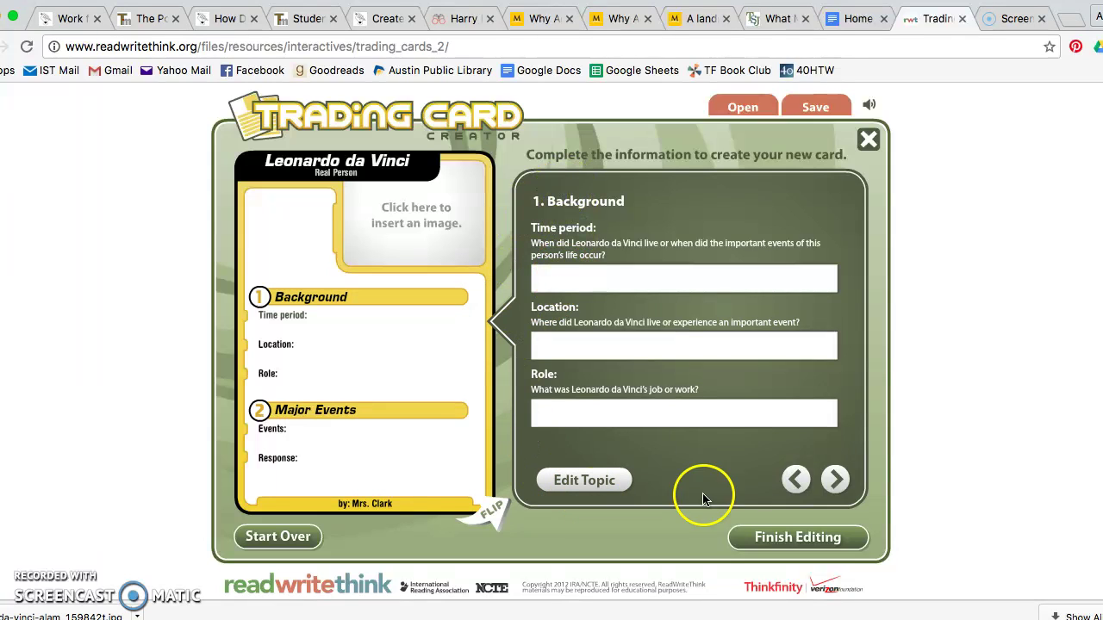
Step: Fill in the Background section with the time period 1452-1519 and the location Italy
click(559, 272)
text(1452-1519)
click(589, 352)
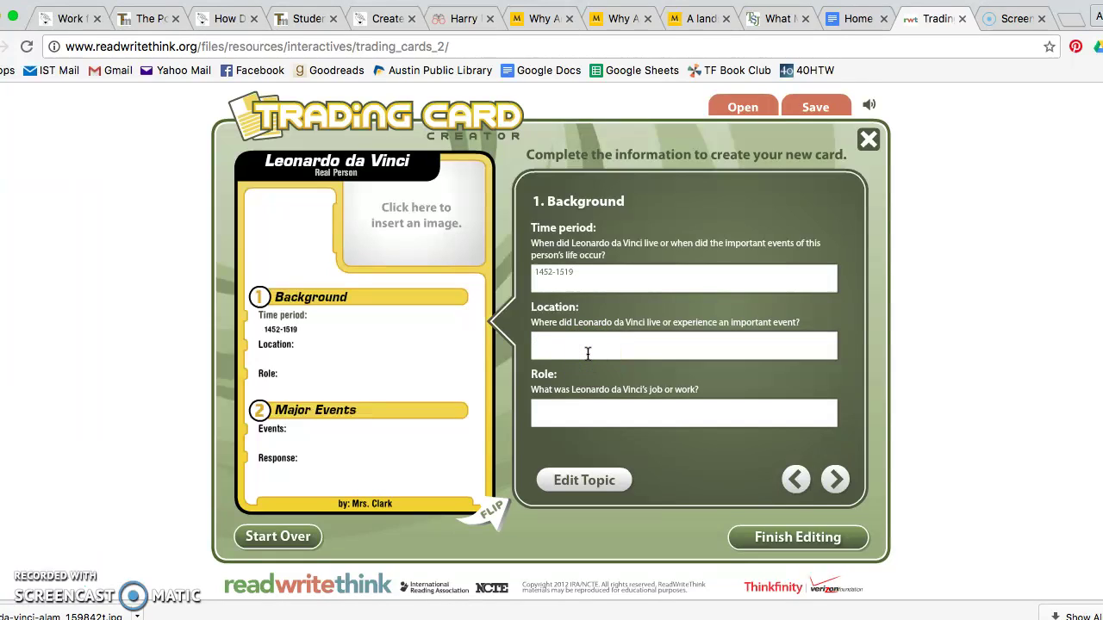
text(Italy)
Step: Set the Background role to "Painter, writer, historian, geologist, inventor, scientist"
click(550, 429)
click(569, 415)
text(pa)
key(BackSpace)
key(BackSpace)
text(Painter, writer, historian, geo)
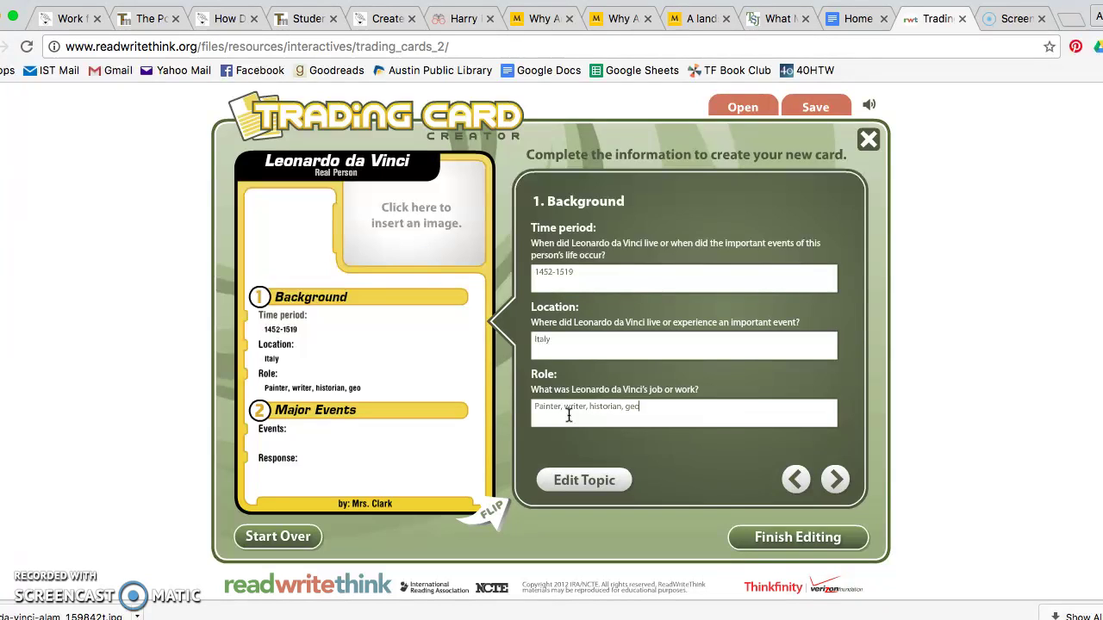
text(logist, inventor, scie)
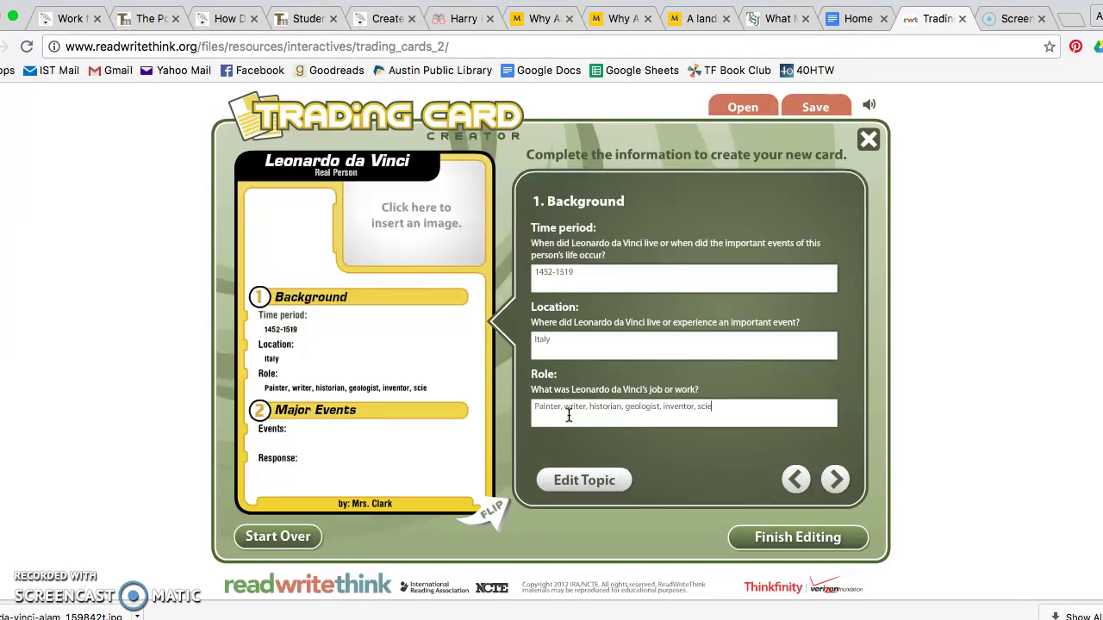
text(ntist)
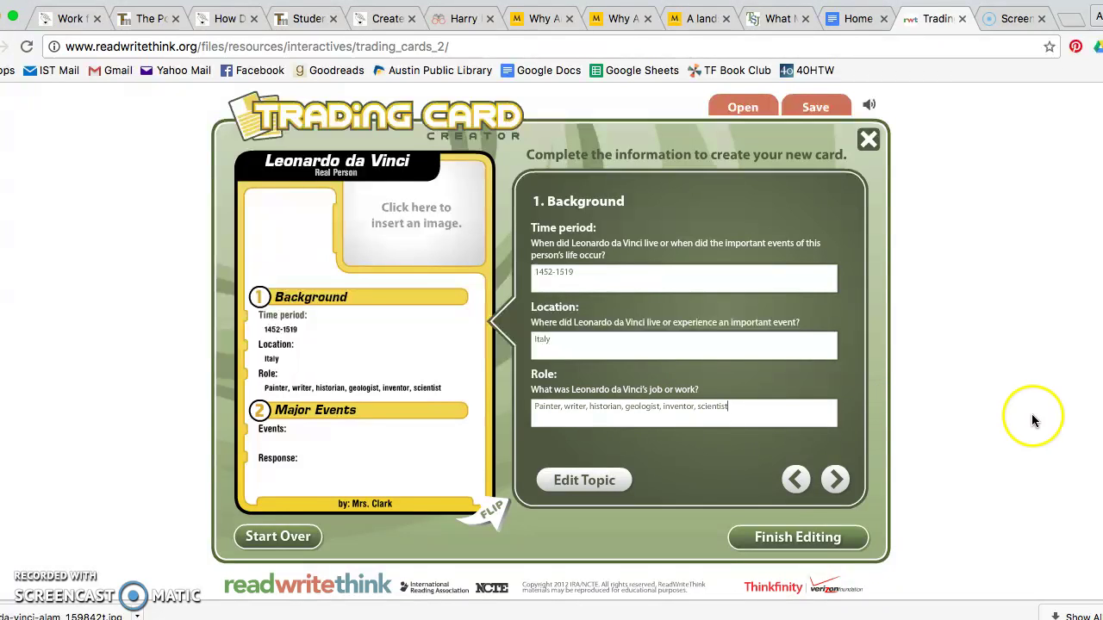
Step: Load the Leonardo da Vinci portrait from the Desktop as the card's picture
click(410, 207)
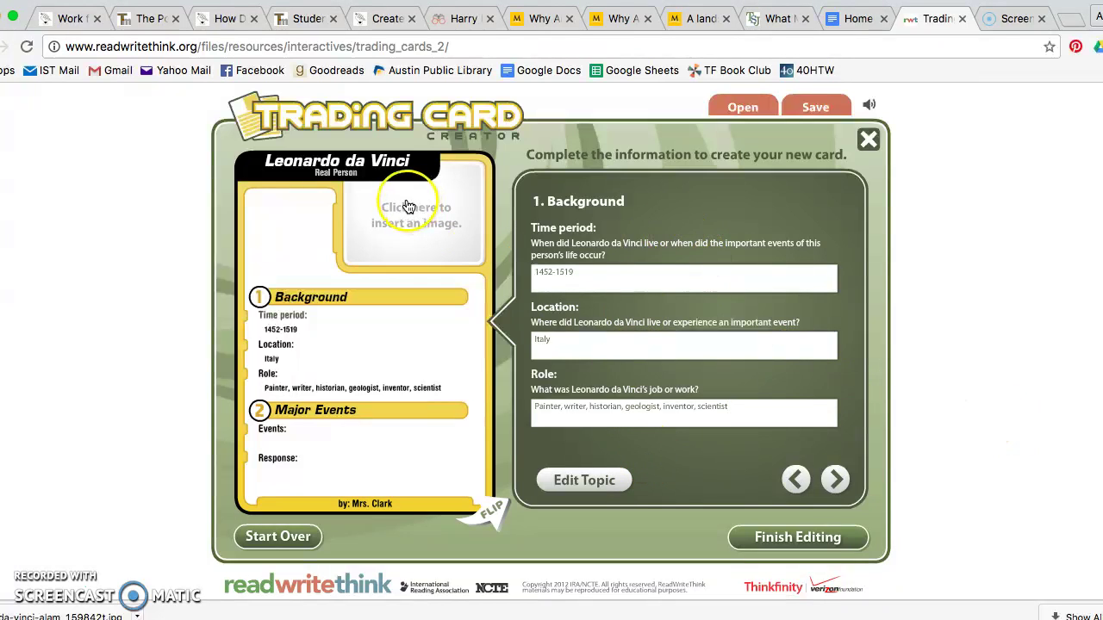
click(623, 226)
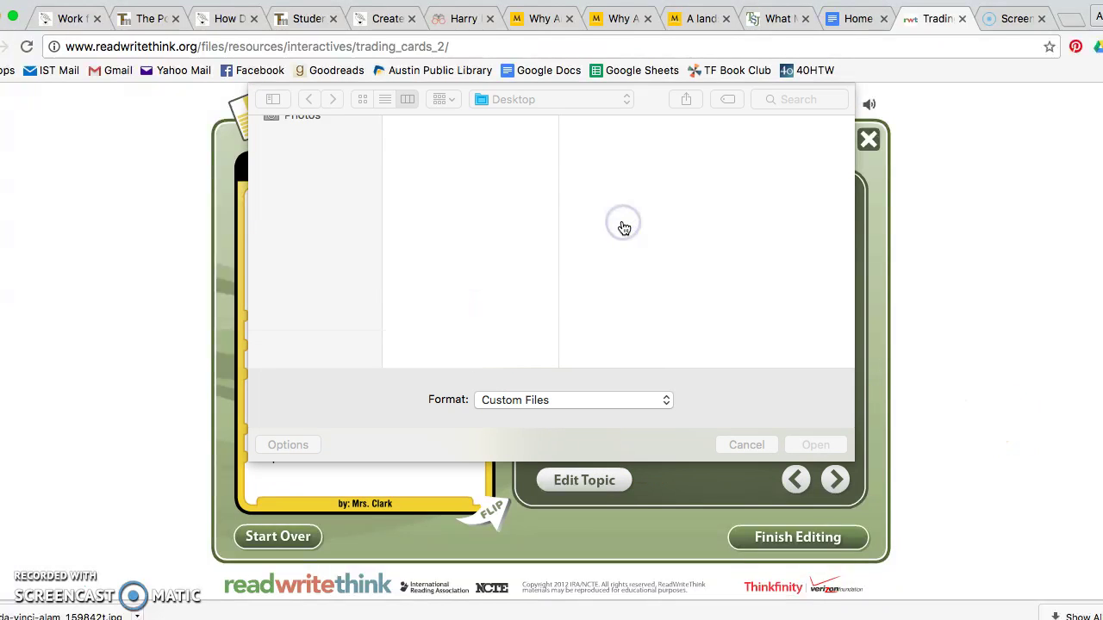
click(431, 142)
double_click(434, 143)
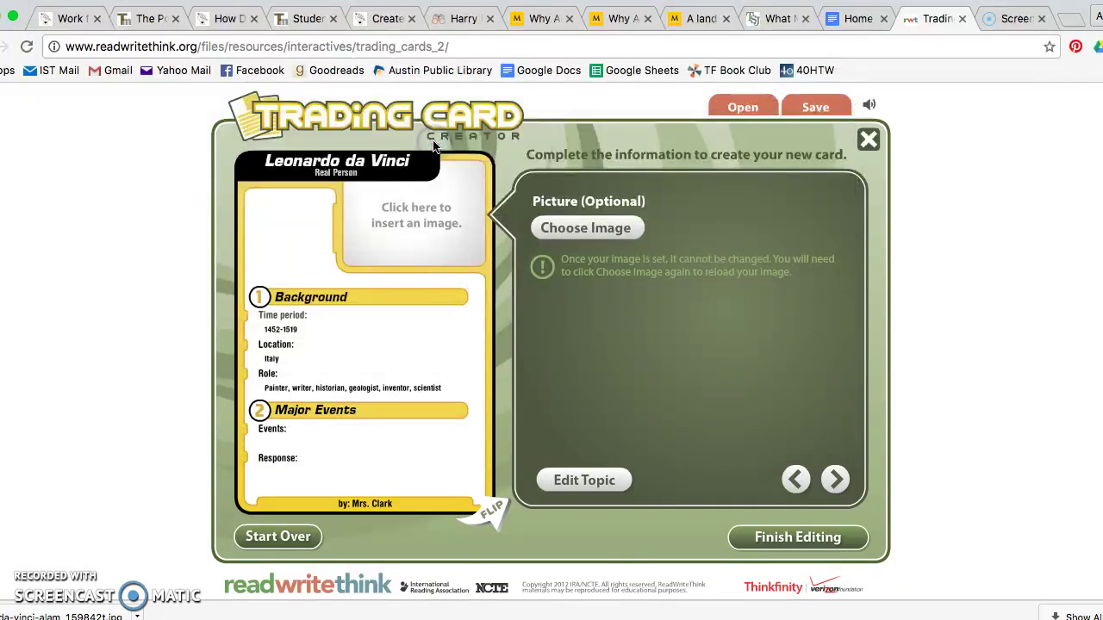
Step: Adjust the portrait's position and size until the face is framed within the card's picture area, and accept the framing
mouse_move(562, 313)
mouse_down()
mouse_move(569, 303)
mouse_move(564, 335)
mouse_up()
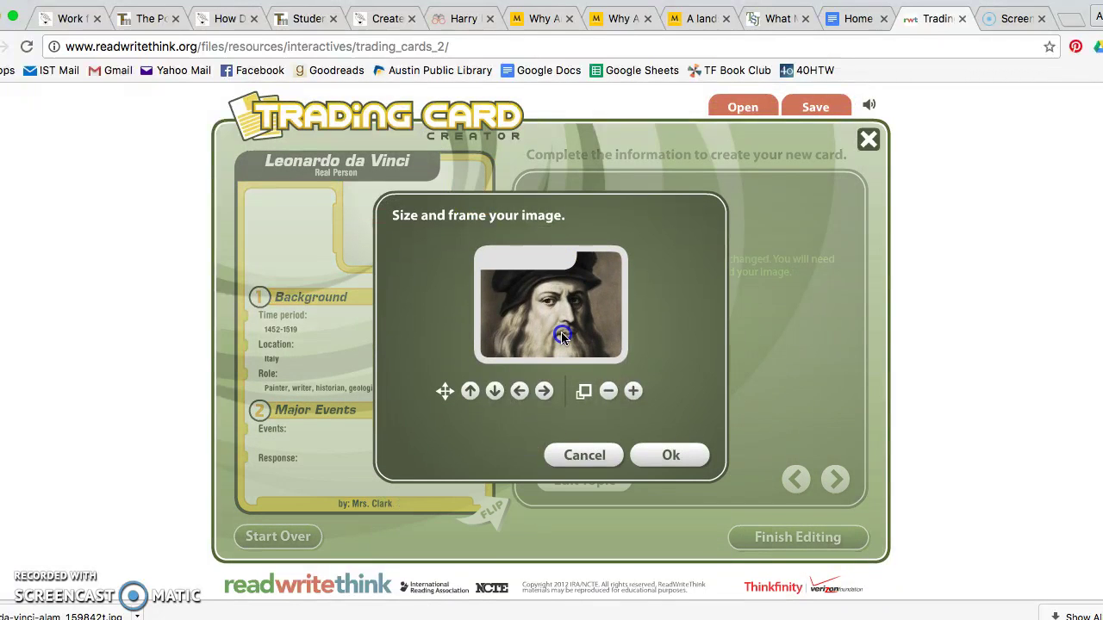
click(471, 392)
click(471, 394)
click(495, 392)
click(494, 392)
click(519, 392)
click(518, 392)
click(544, 392)
click(544, 392)
click(544, 393)
click(633, 392)
click(608, 392)
click(584, 392)
drag(565, 300, 556, 308)
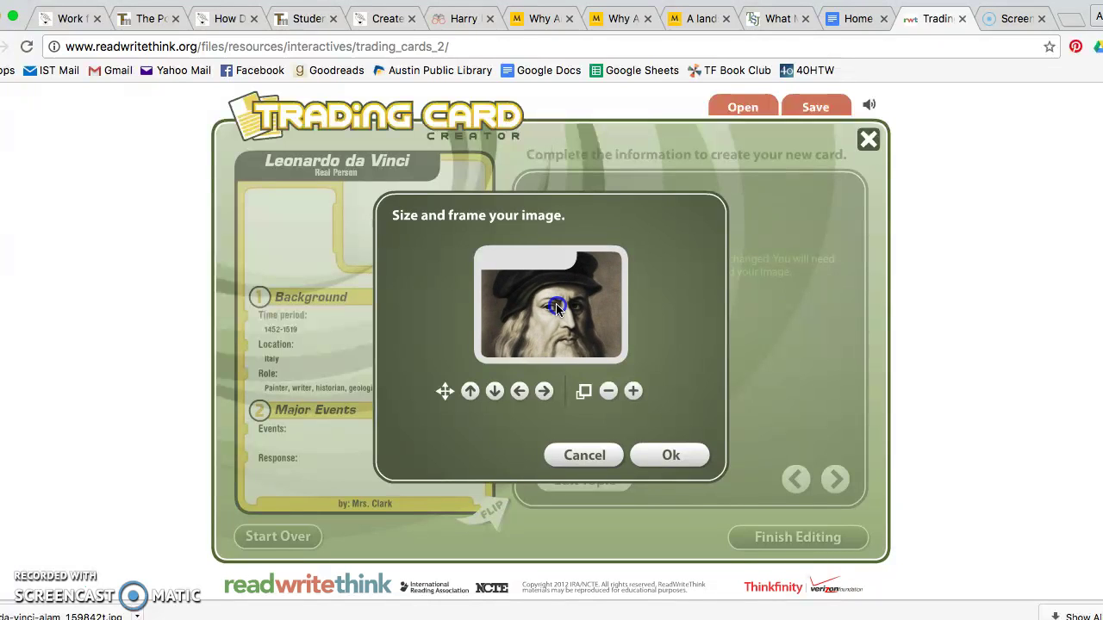
click(663, 454)
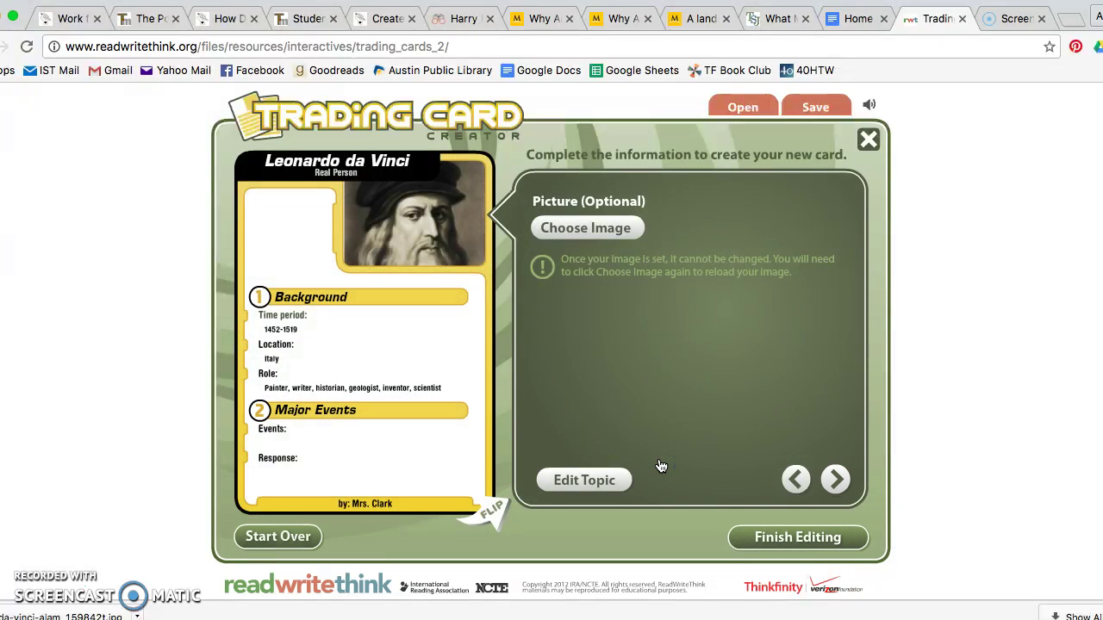
Step: Enter "He painted the Mona Lisa in 1503." as the Events text in the Major Events section
click(837, 478)
click(837, 478)
click(640, 251)
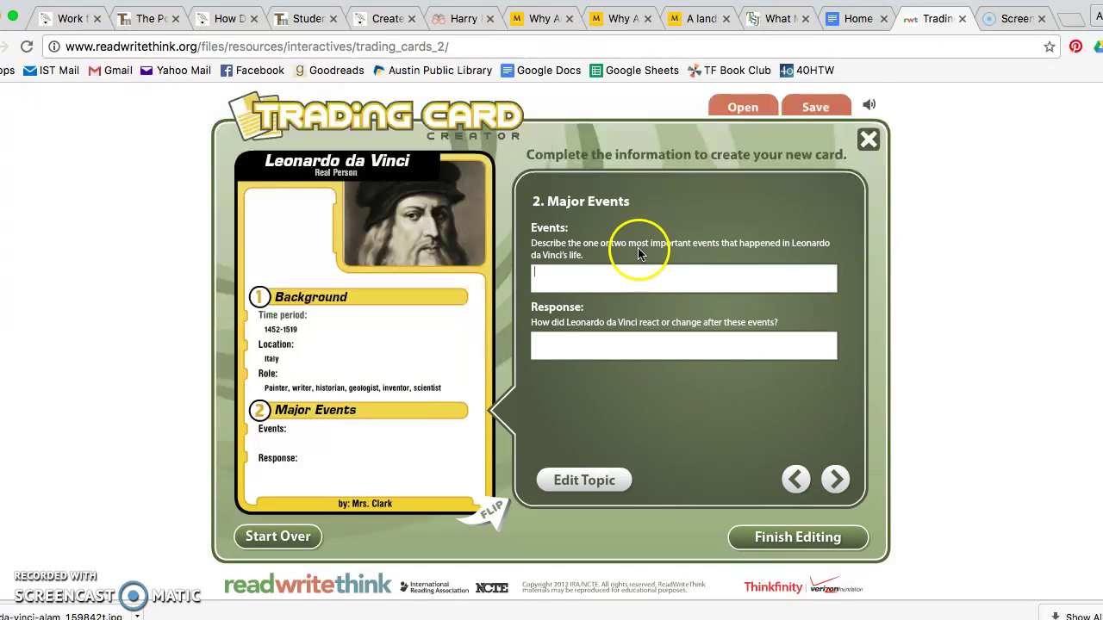
click(602, 286)
text(He painted the Mona L)
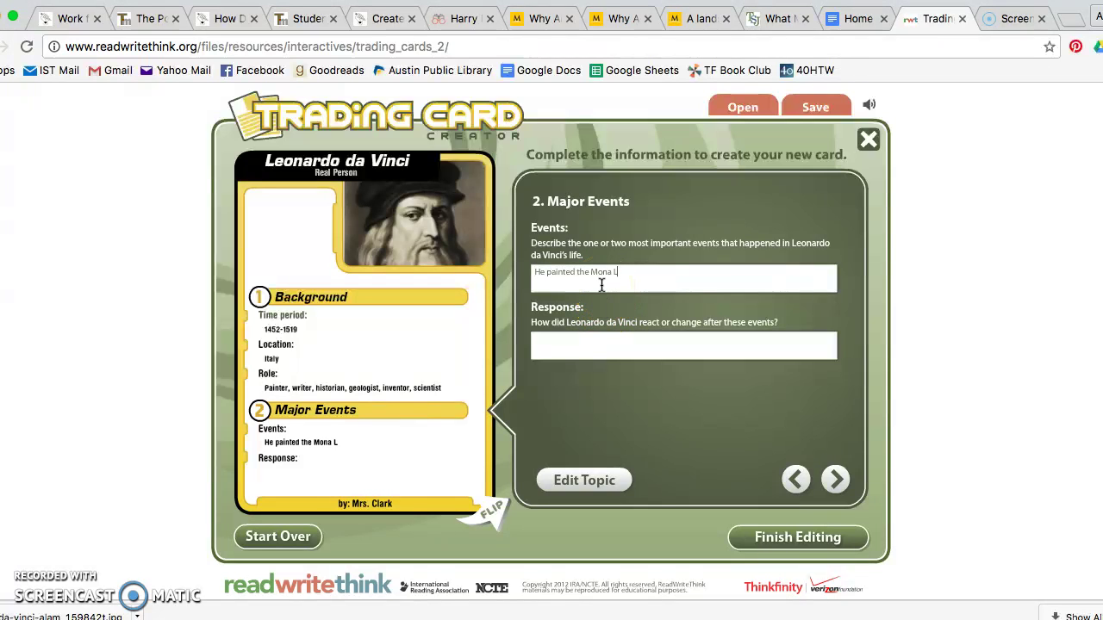
text(isa in 1503.)
Step: Set the Response to "His status as a painter was sealed. This is arguable his most famous works of art. It is still discussed and debated today."
click(719, 340)
click(738, 348)
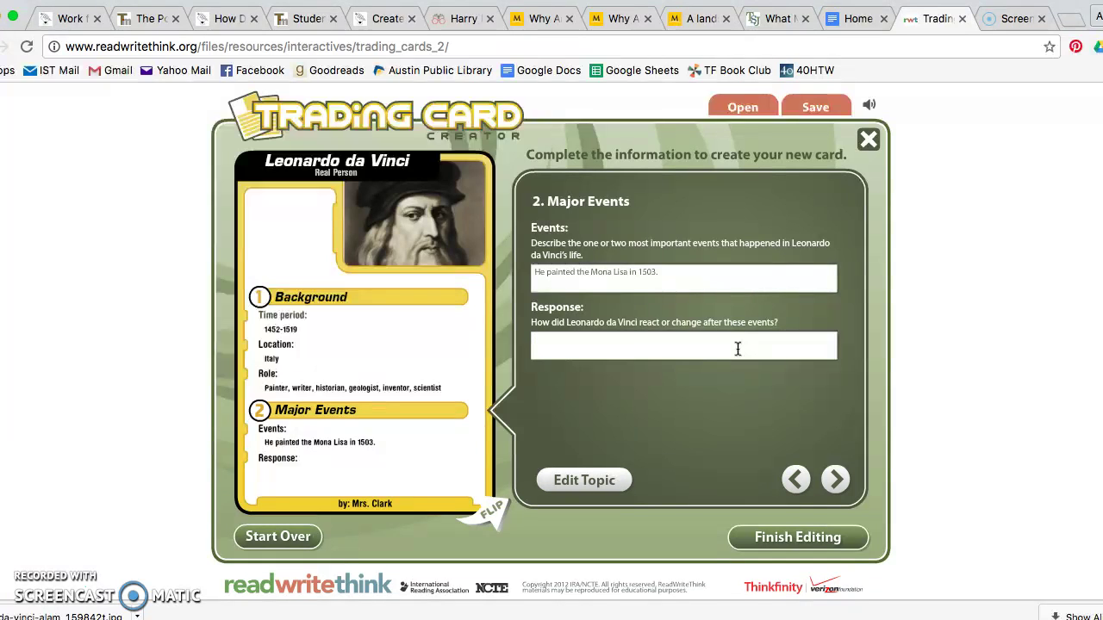
text(His status as a painte)
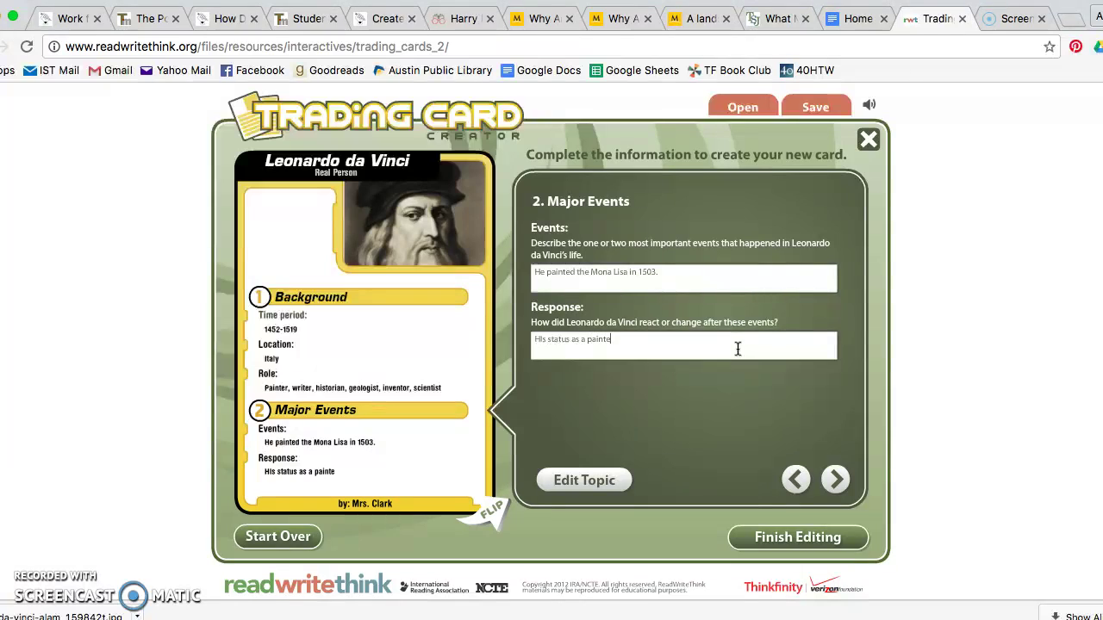
text(r was sealed.  This is ar)
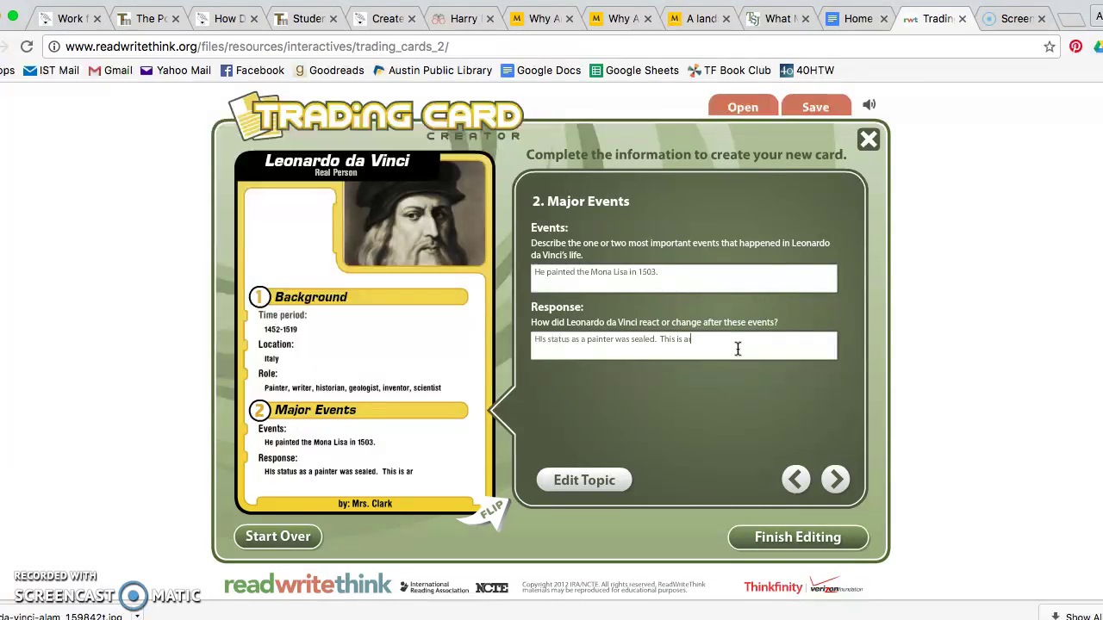
text(guable one of)
key(BackSpace)
key(BackSpace)
key(BackSpace)
text(his most famous wor)
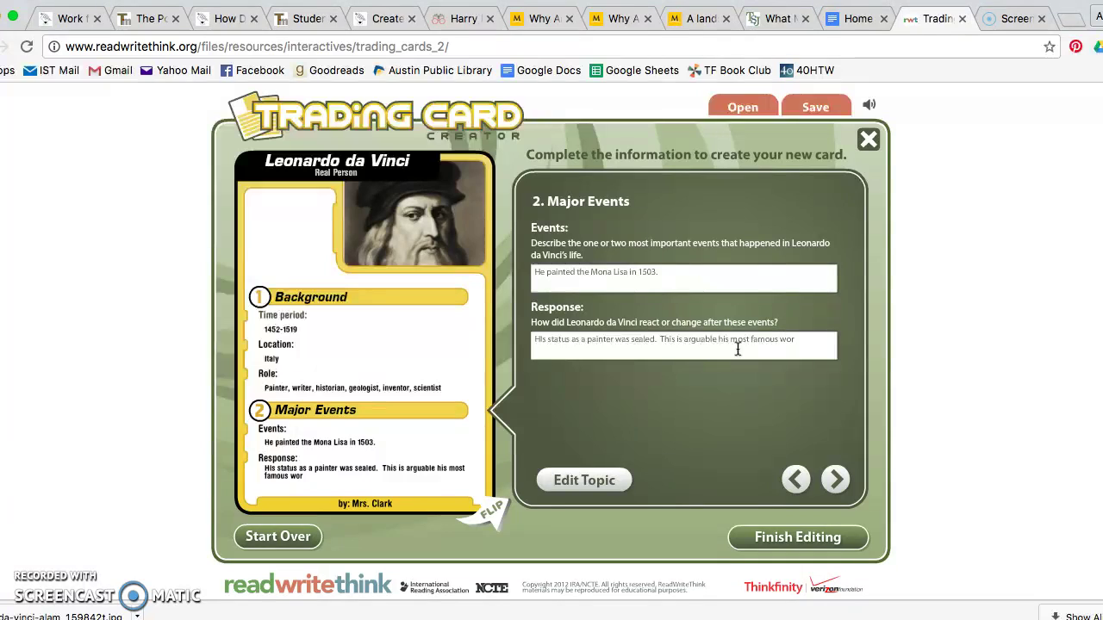
text(ks of art.  It is)
text( still)
text( dis)
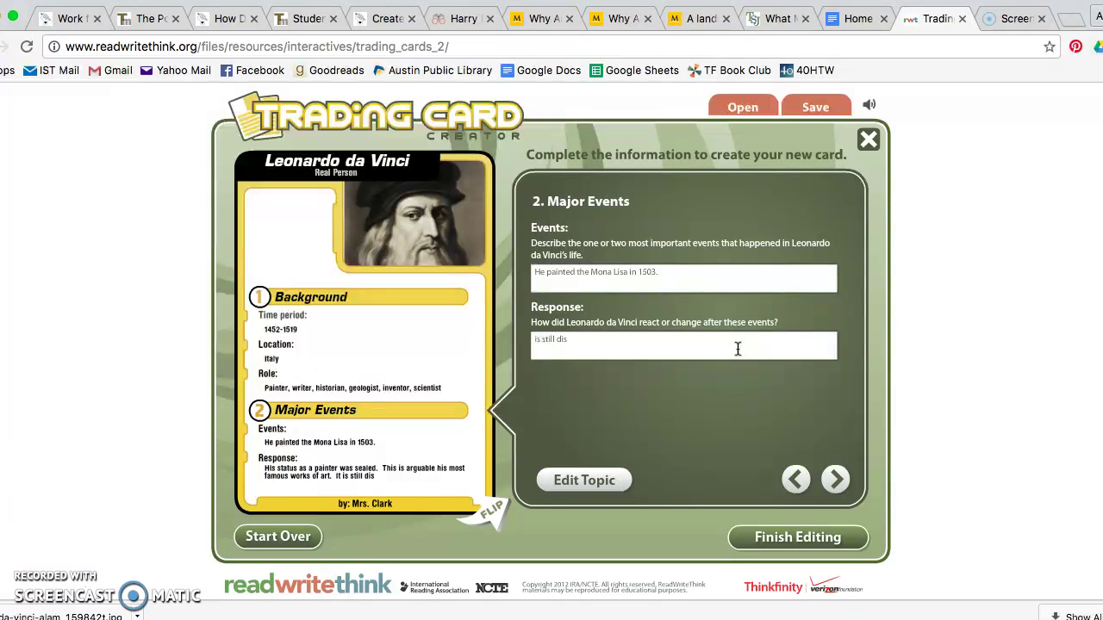
text(cussed and eebated today.)
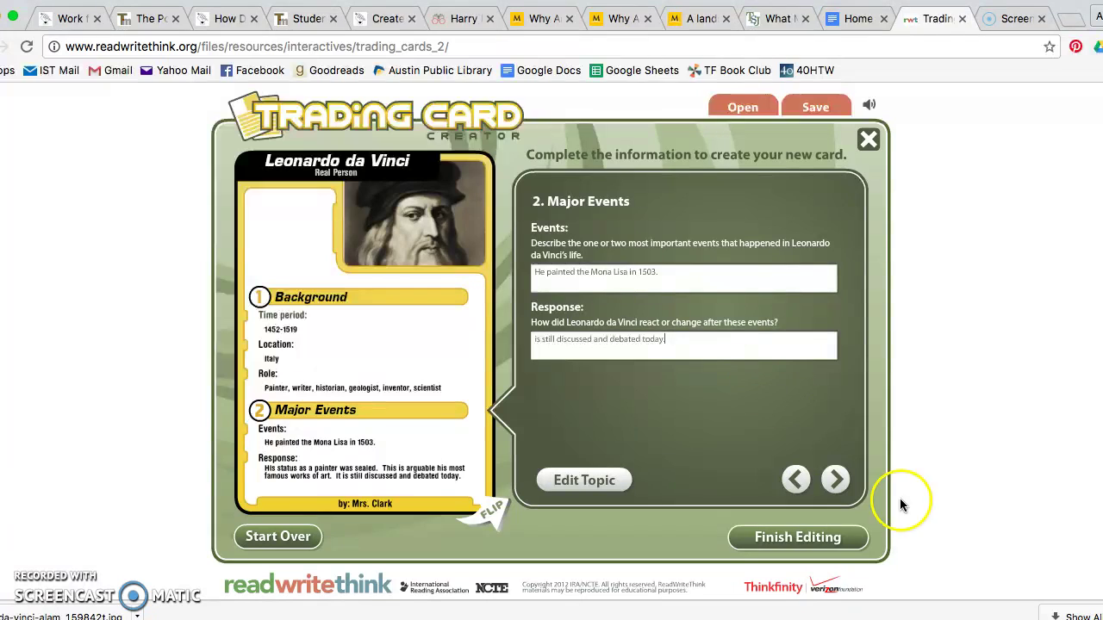
Step: Page back from the Development section to review the completed Background section, and return to Development
click(835, 480)
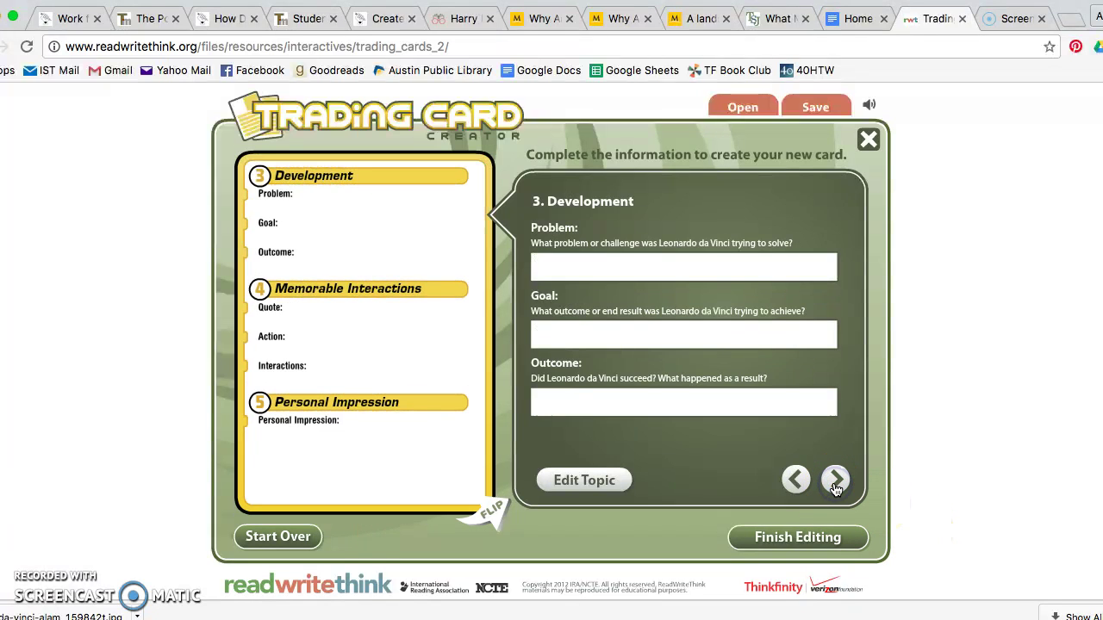
click(794, 480)
click(794, 480)
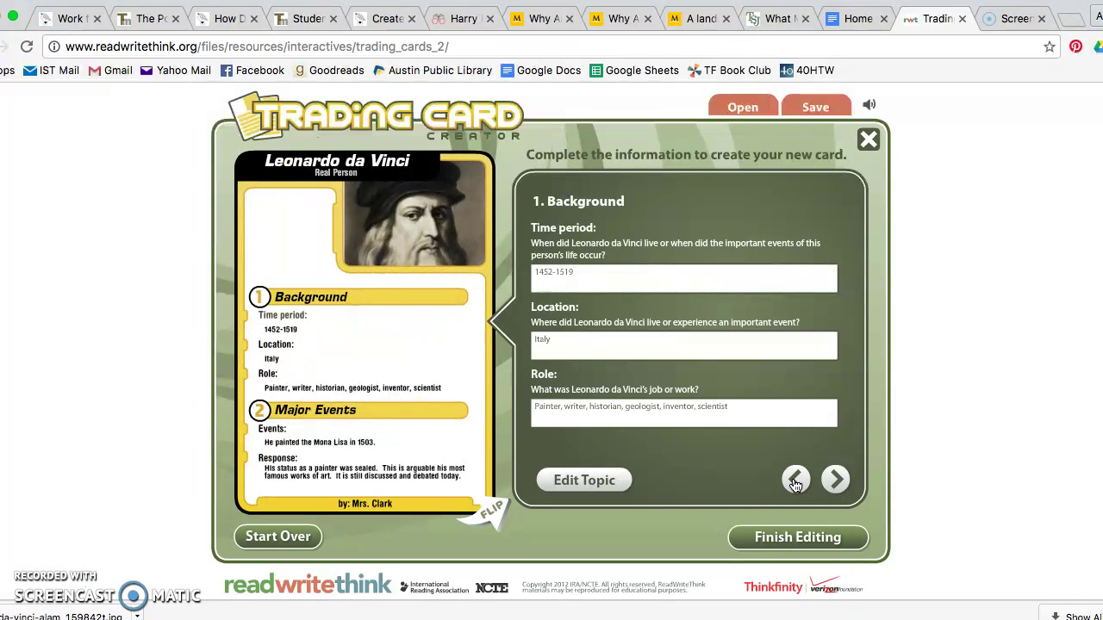
click(852, 482)
click(841, 481)
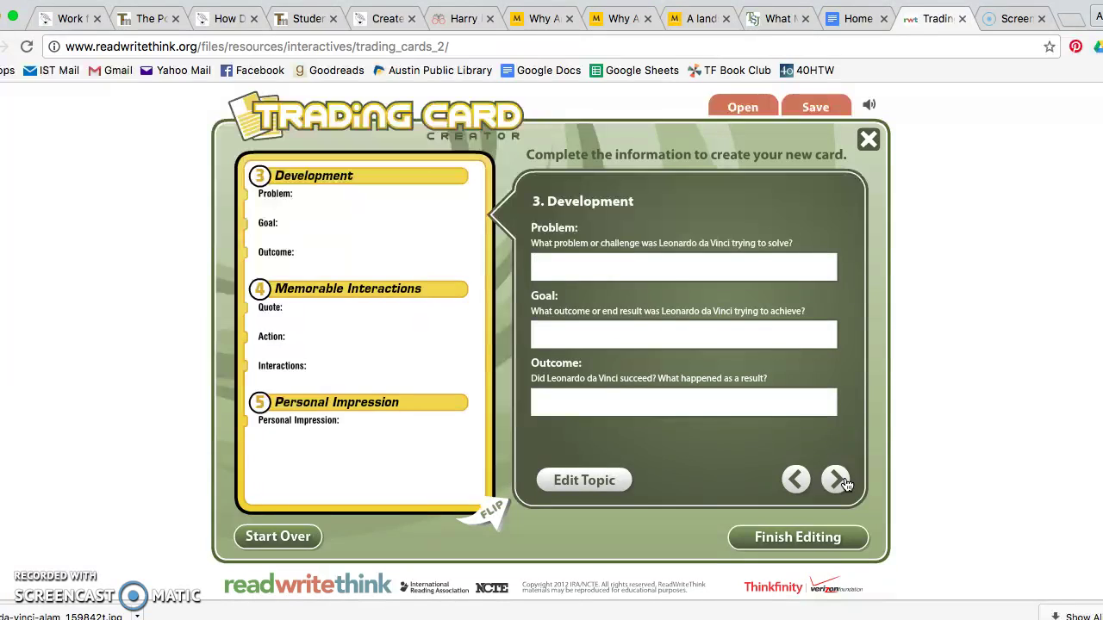
Step: Set the Problem to "He wanted to create a flying machine to help people fly." and the Goal to "He wanted to help people fly."
text(He c)
text( want)
key(BackSpace)
key(BackSpace)
key(BackSpace)
key(BackSpace)
key(BackSpace)
text(wanted to create a)
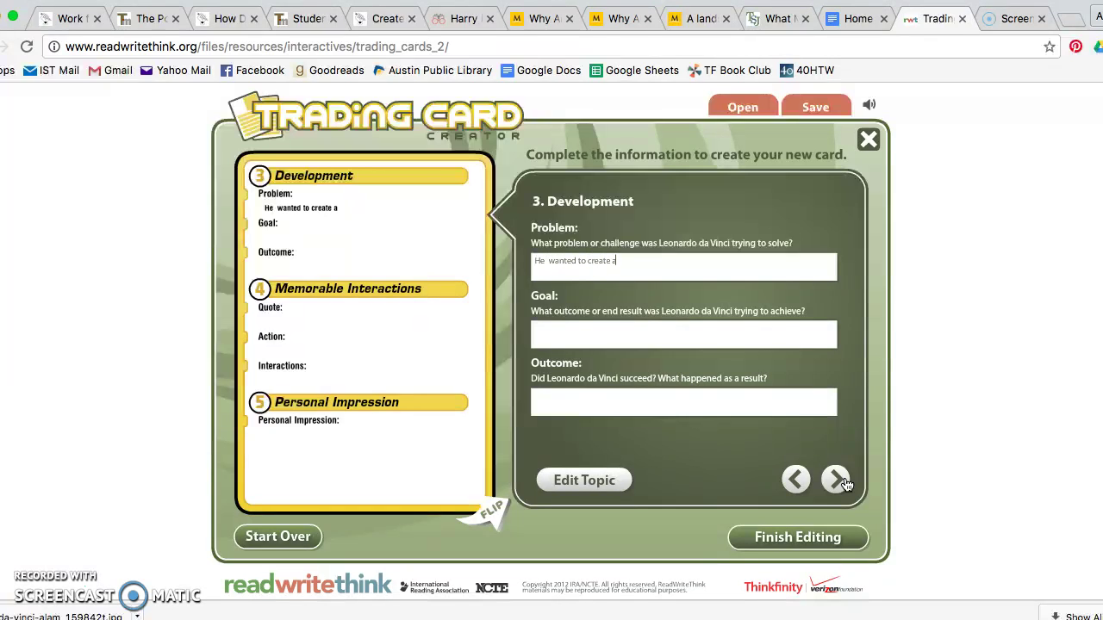
text( flying machi)
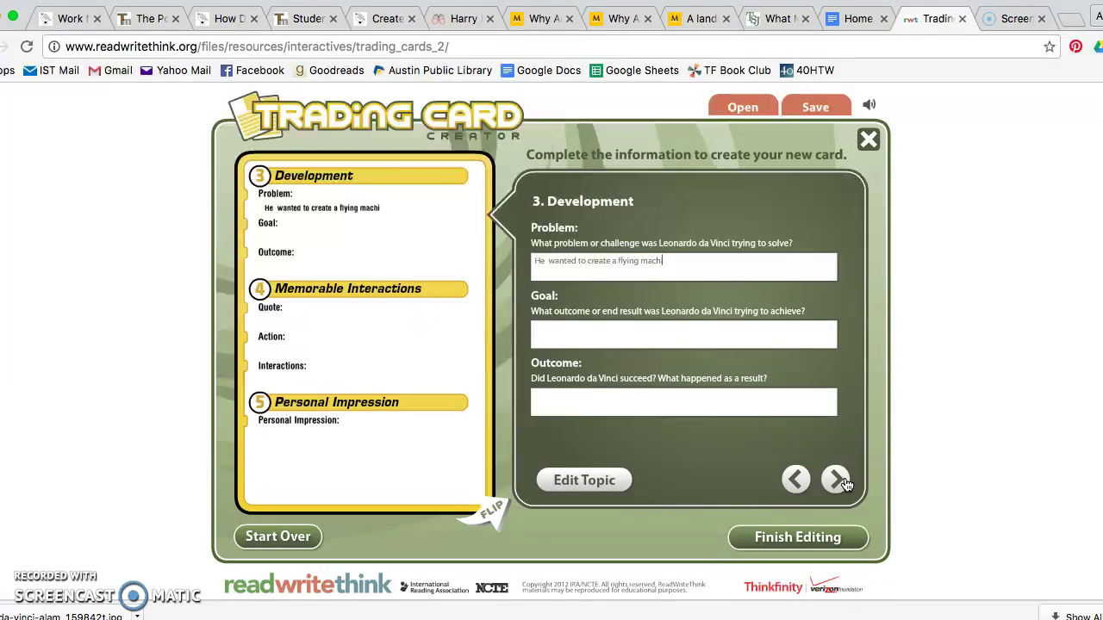
text(ne to help people fly.)
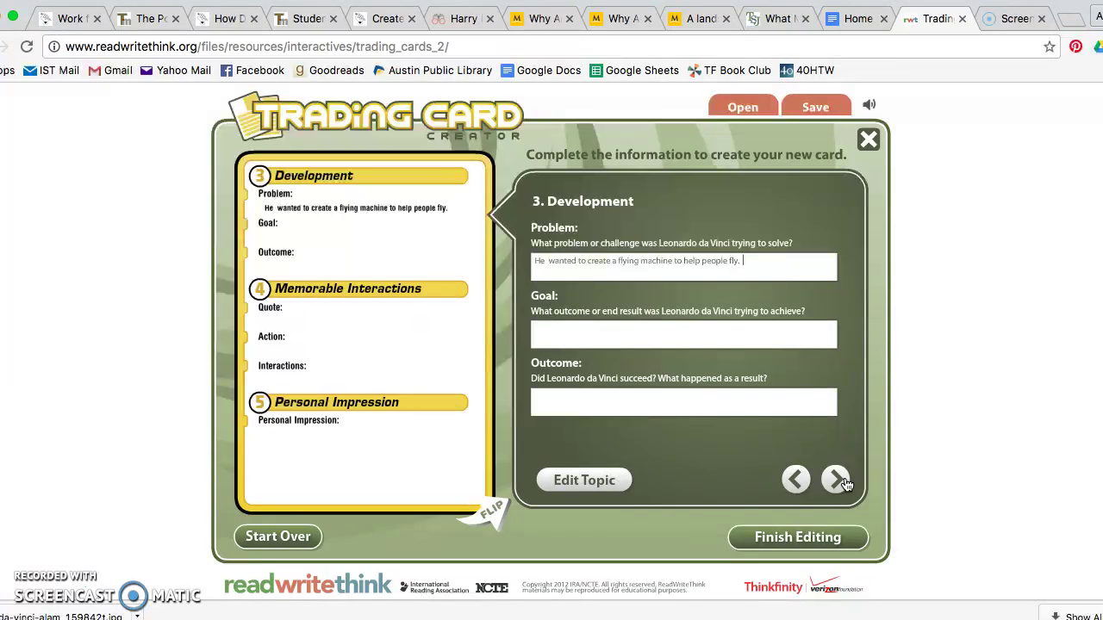
click(653, 324)
text(He wanted to help people fly.)
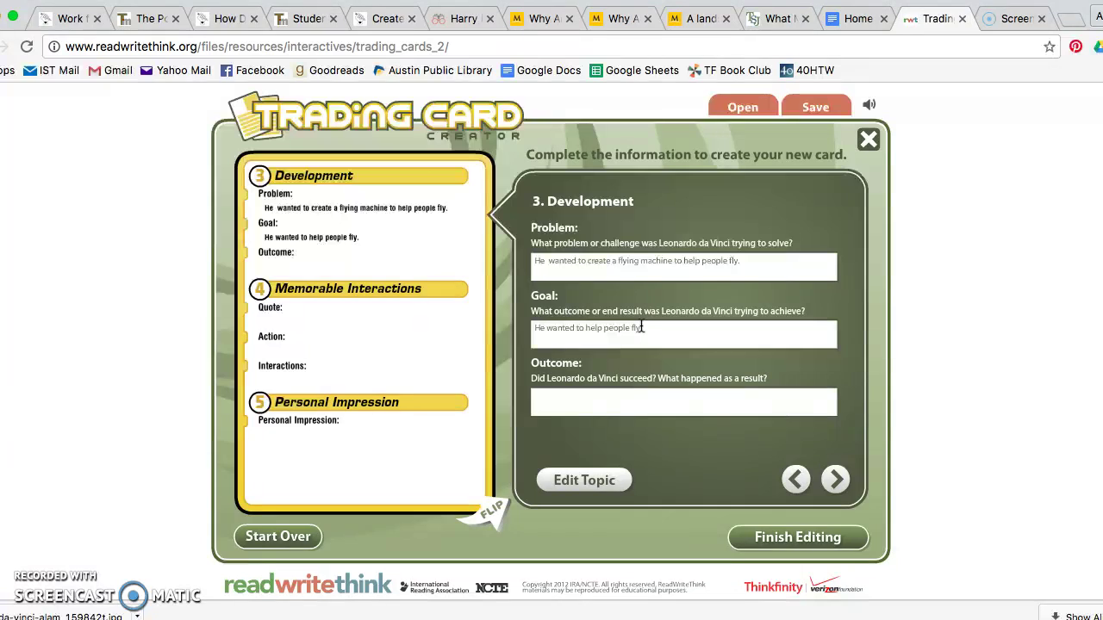
Step: Set the Outcome to "Some of his designs were successful, but none of them gave people flight at that time."
click(622, 403)
text(Some of i his designs were)
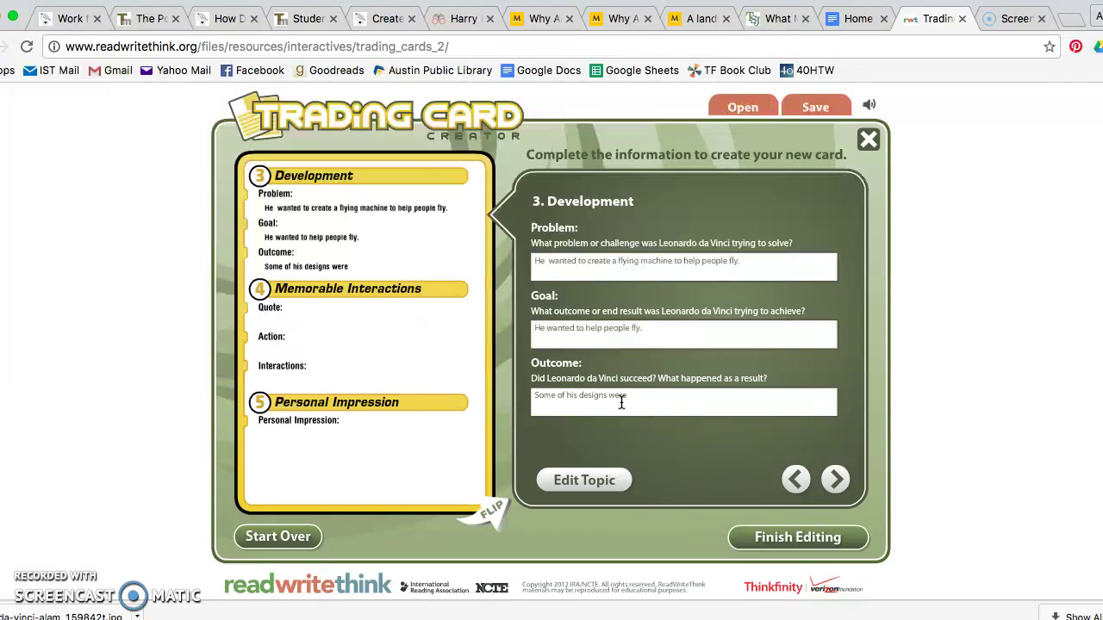
text( successful, but none of them gave people flight at that time.)
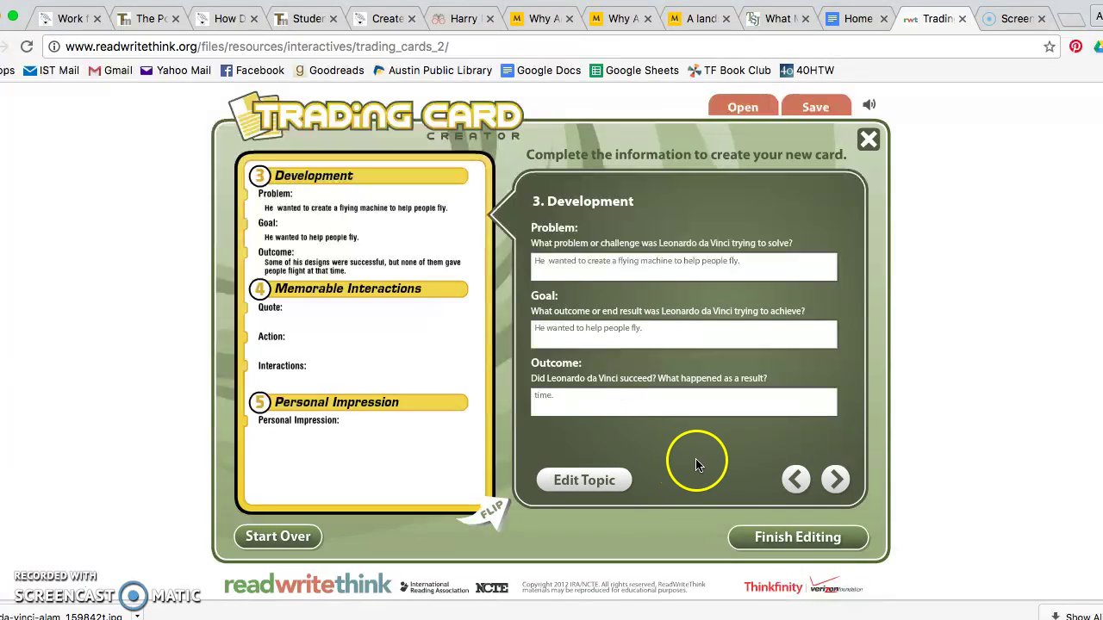
Step: Enter the quote "Simplicity is the ultimate sophistication." in the Memorable Interactions section
click(835, 480)
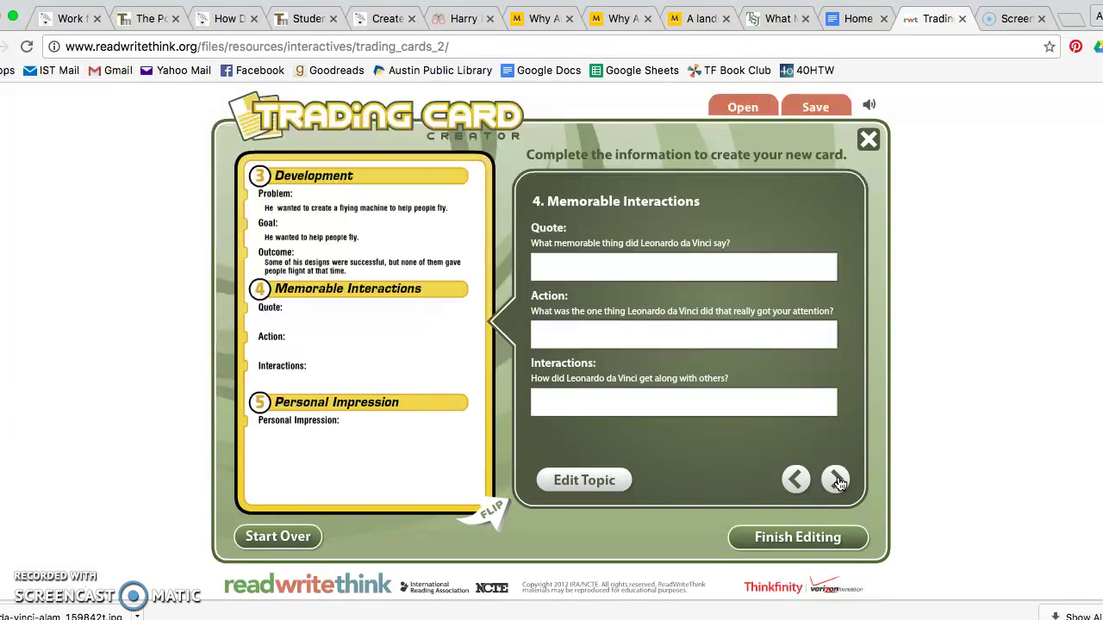
text("Simplicity is the)
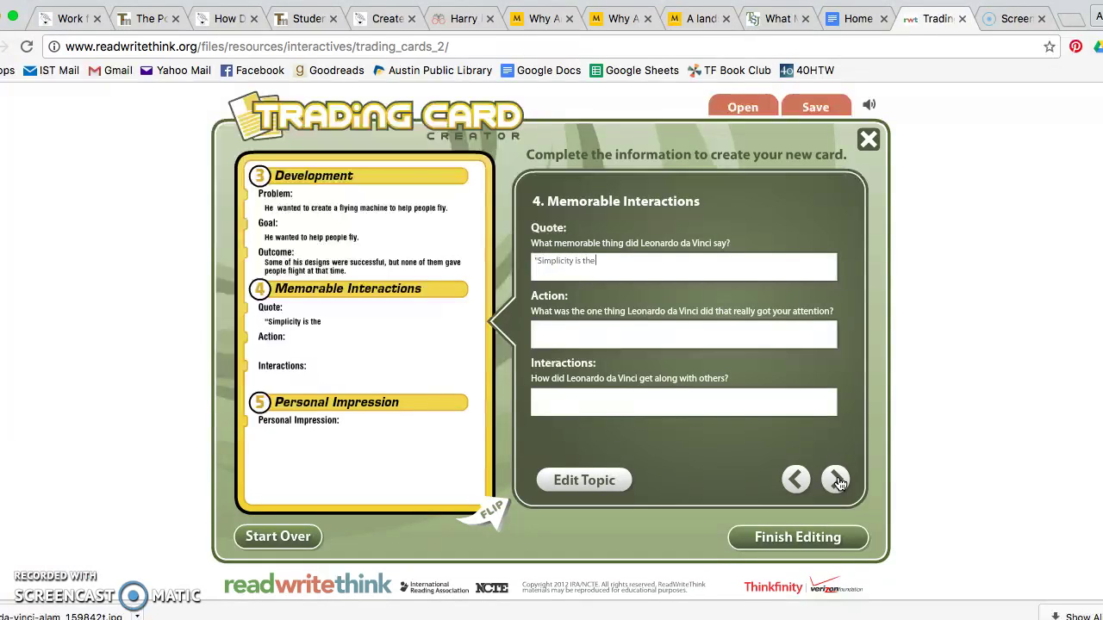
text( ultimate sophistat)
key(BackSpace)
text(i)
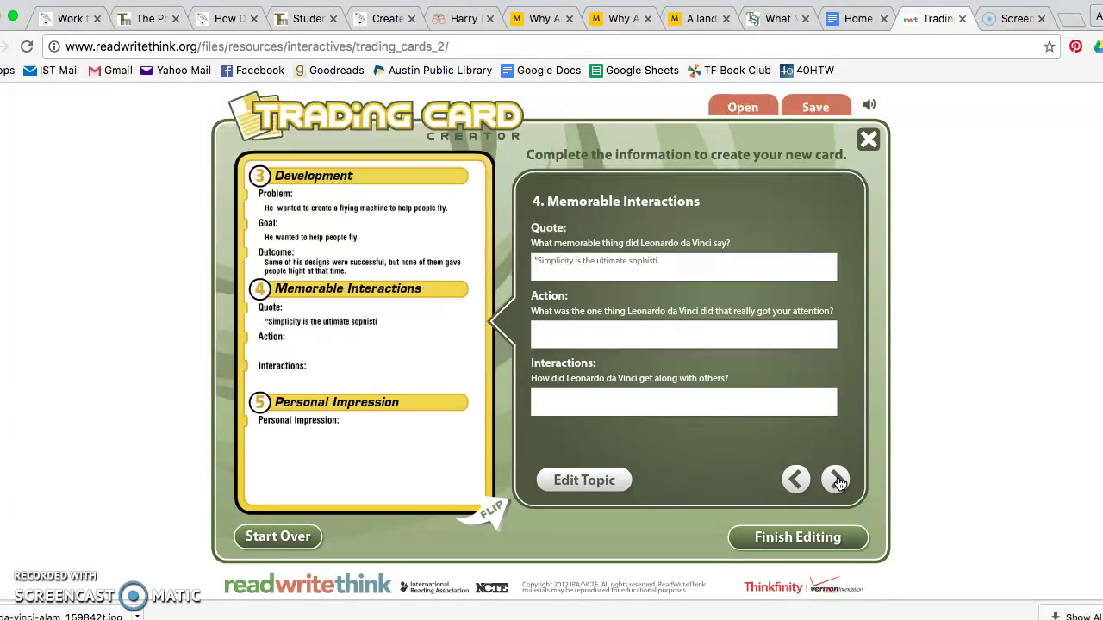
text(cation.")
Step: Set the Action to "He did everything really and was interested in a lot of different topics. He was a true Renaissance Man."
click(603, 336)
text(He did everything)
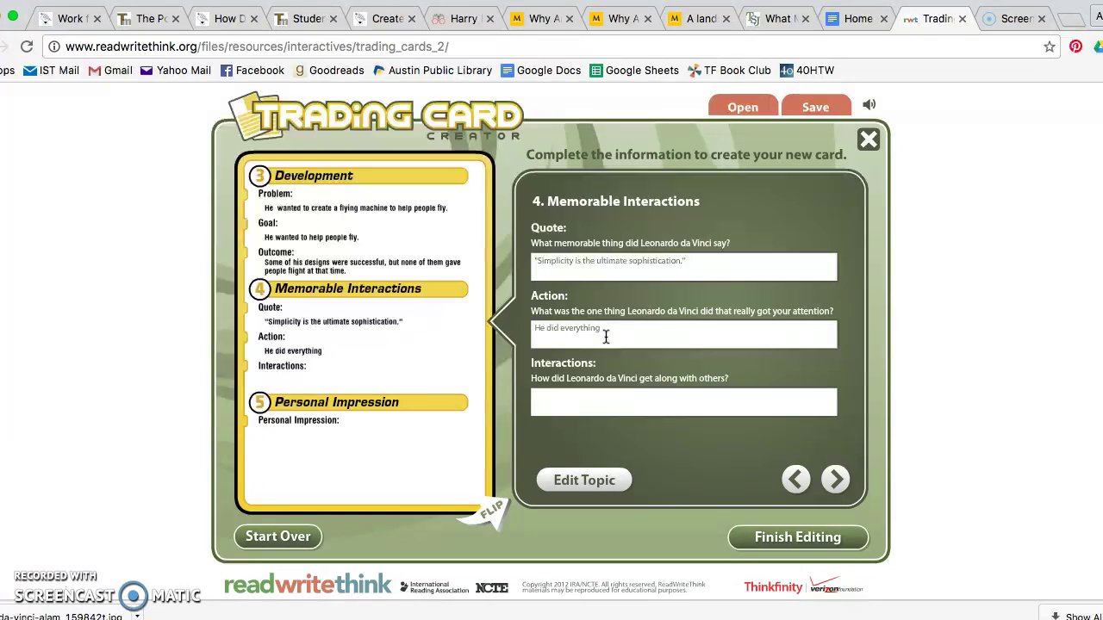
text(really and was i)
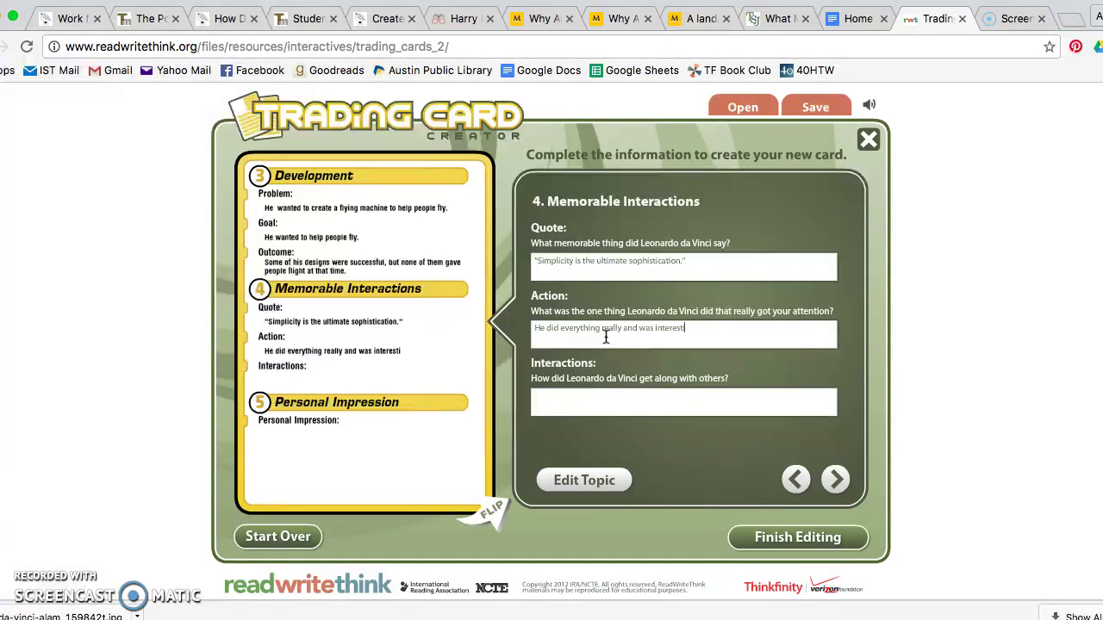
text(nterested in a lot of different t)
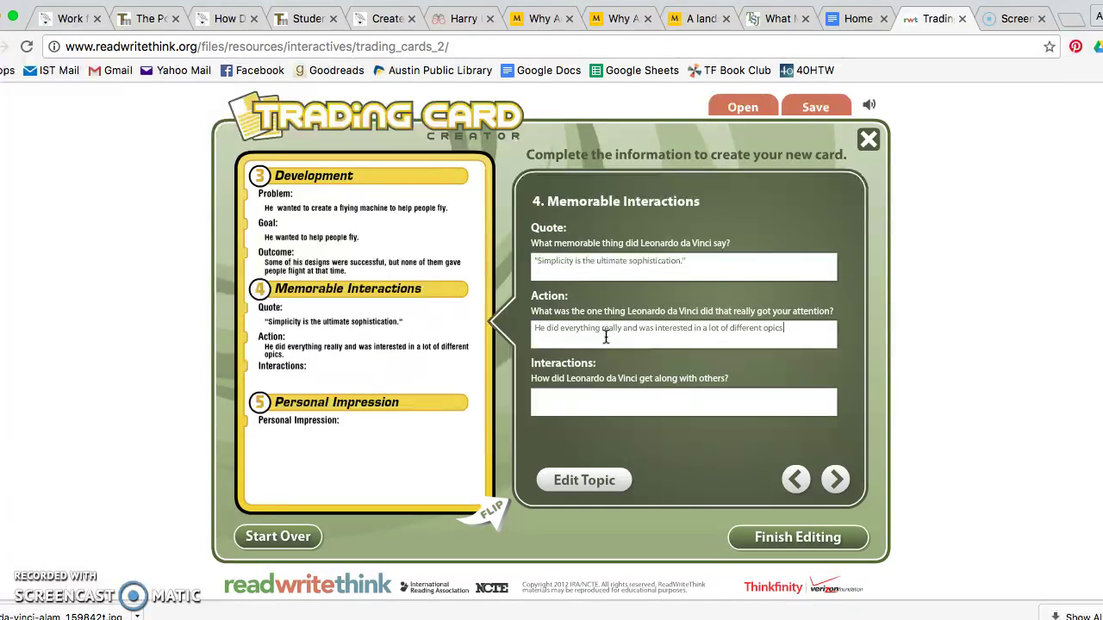
text(opics.  He was a true Re)
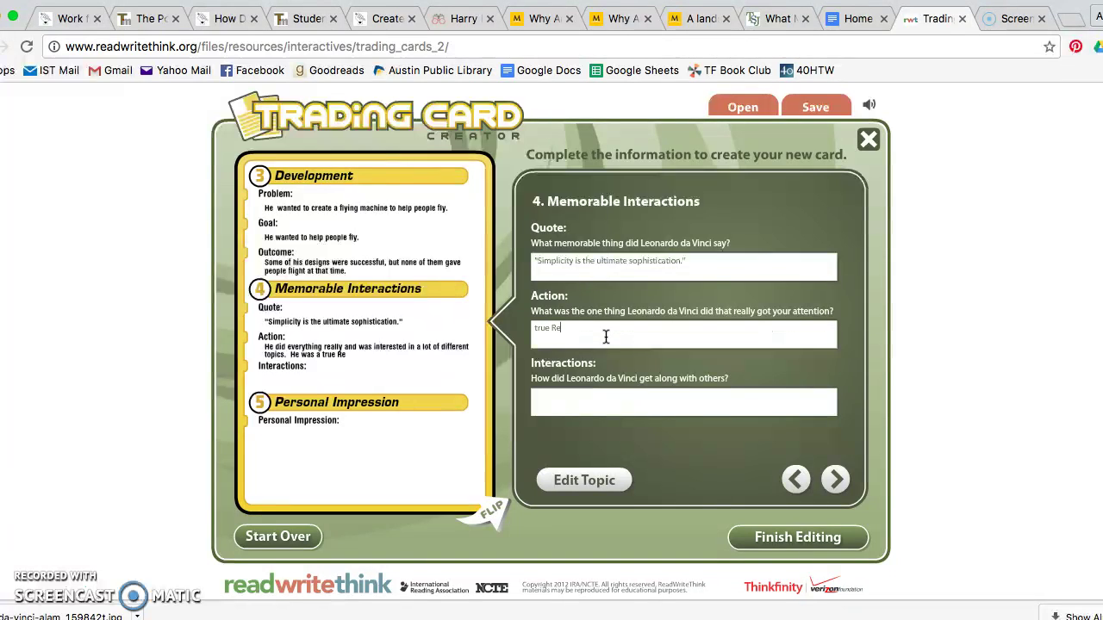
text(naissance Man.)
Step: Set the Interactions entry in the Memorable Interactions section to "We don't really know."
click(586, 420)
click(586, 408)
text(We)
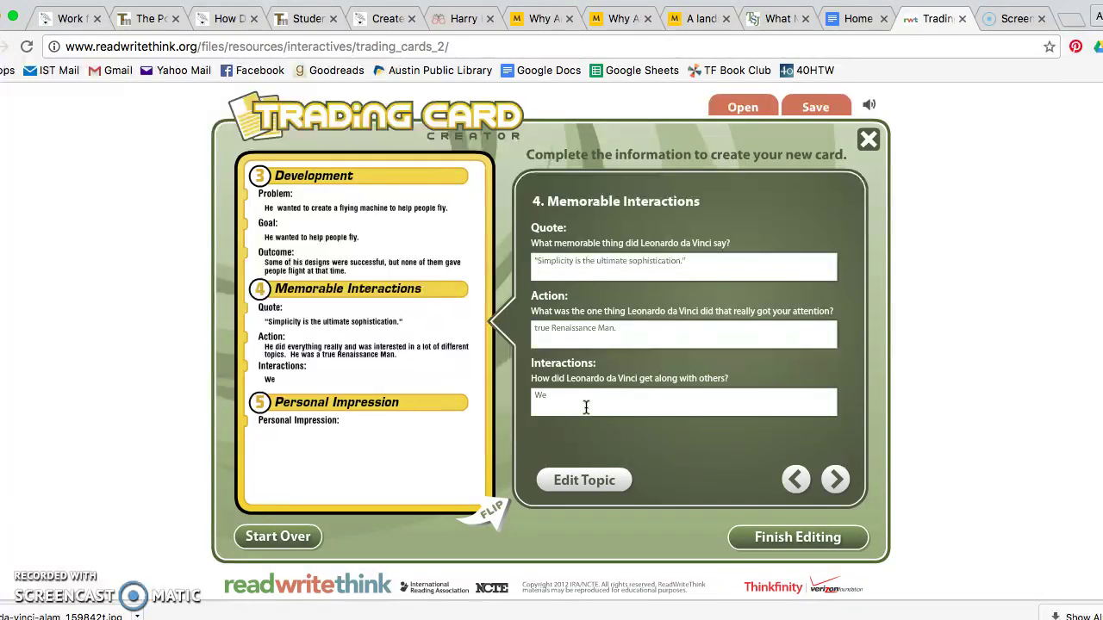
text( don't really know.)
Step: Begin the Personal Impression with "I find da Vinci fascinating. I am so impressed by his ability to be successful in so many different fields."
click(840, 476)
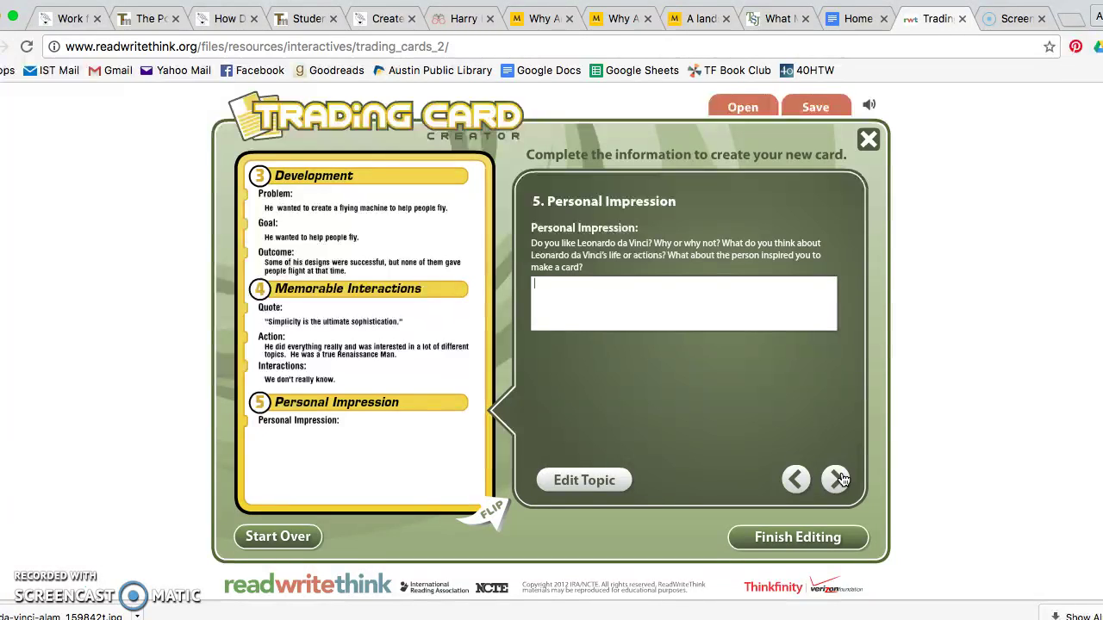
text(find da Vinci fascinating)
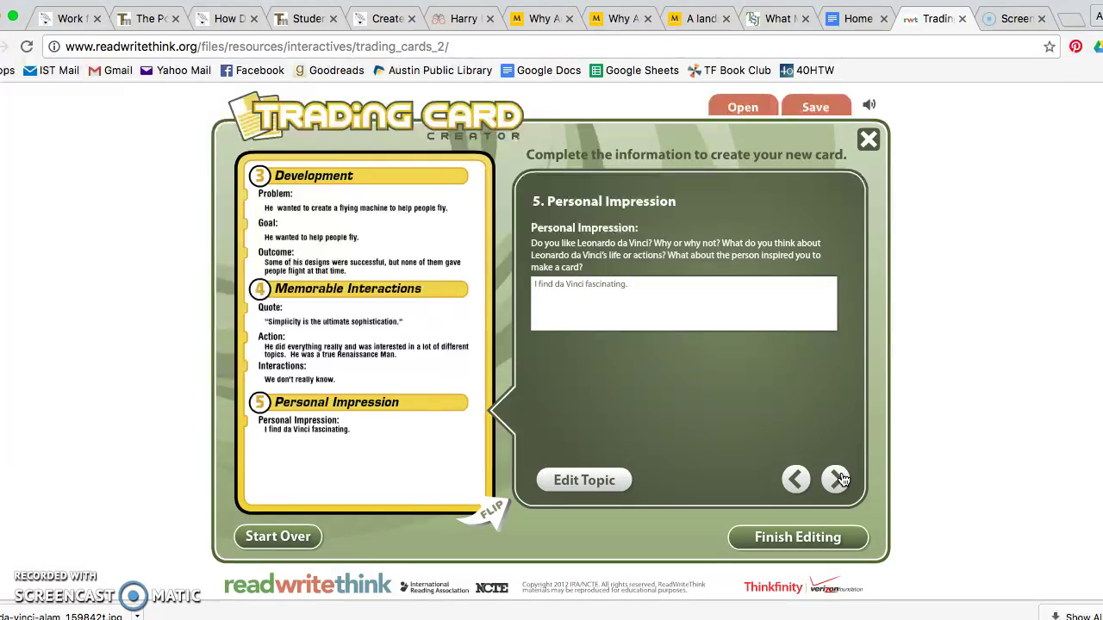
text(.  I am so impressed)
key(BackSpace)
key(BackSpace)
text(d by his ability to be successful in so many different fields.)
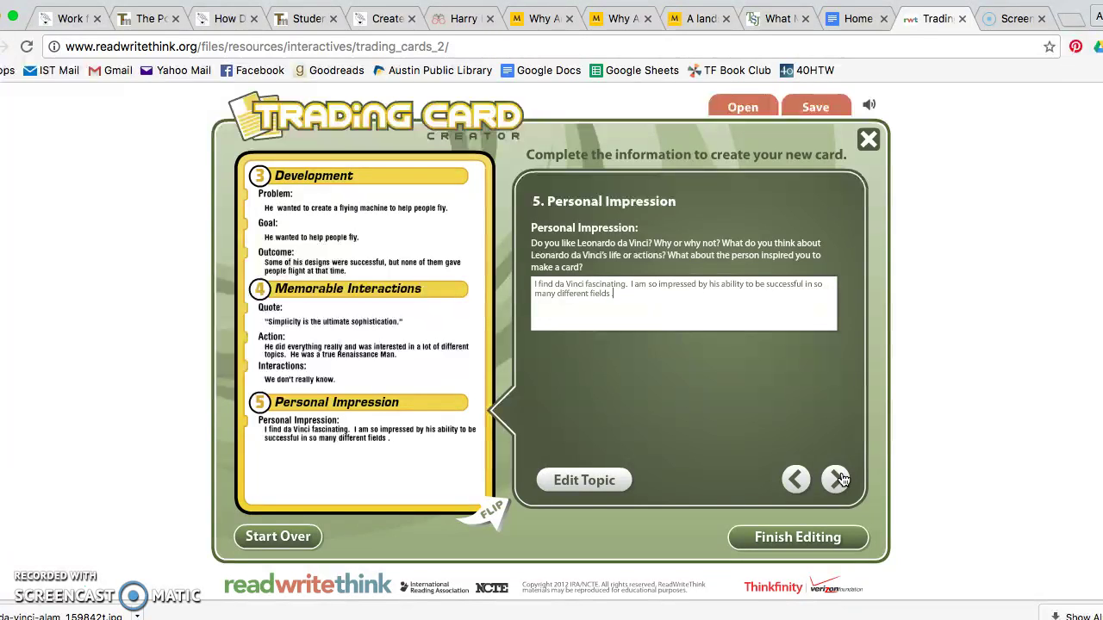
Step: Add to the impression: "The art he created is still important and beautiful today, and he is also well-known for his work with human anatomy and inventions."
text(  The art he created is still important and beautiful today, and)
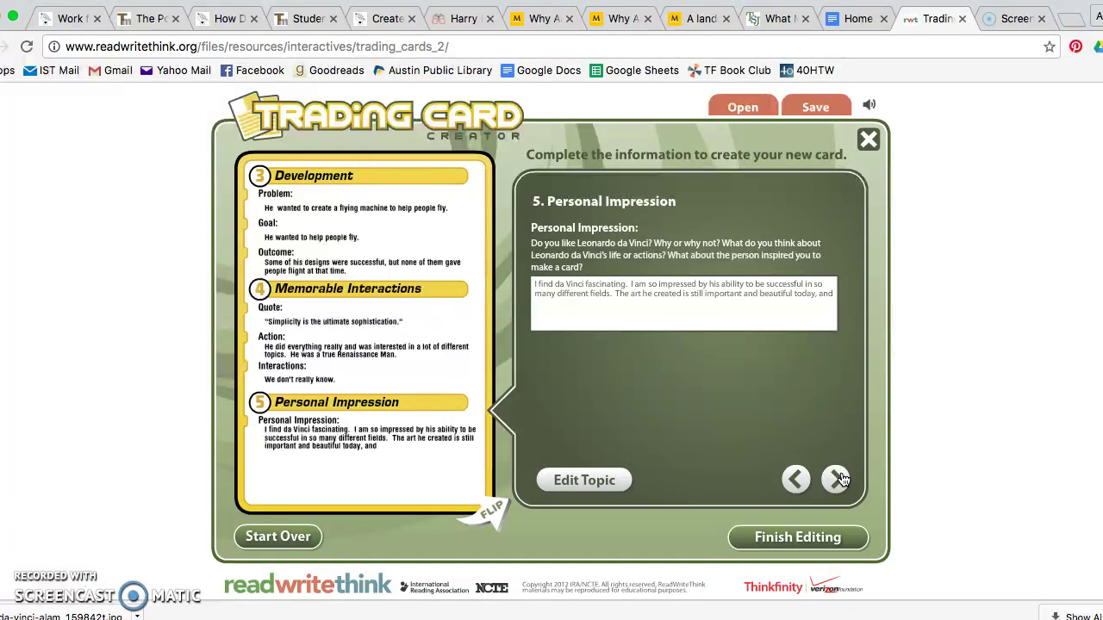
text( he is als)
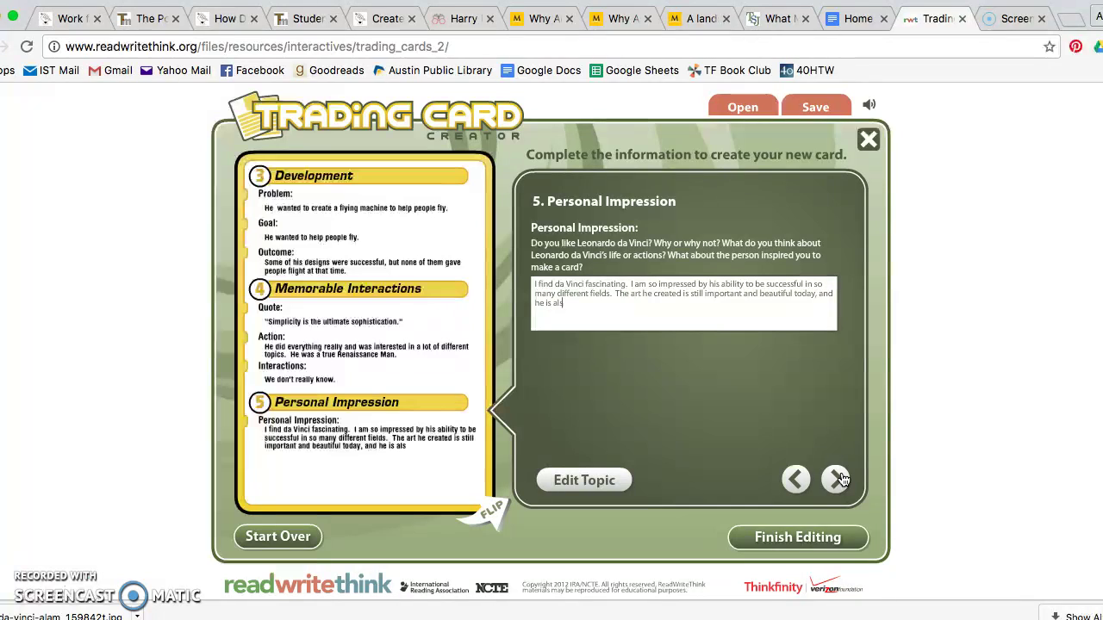
text(o ren)
key(BackSpace)
key(BackSpace)
key(BackSpace)
text(well-known for his work with)
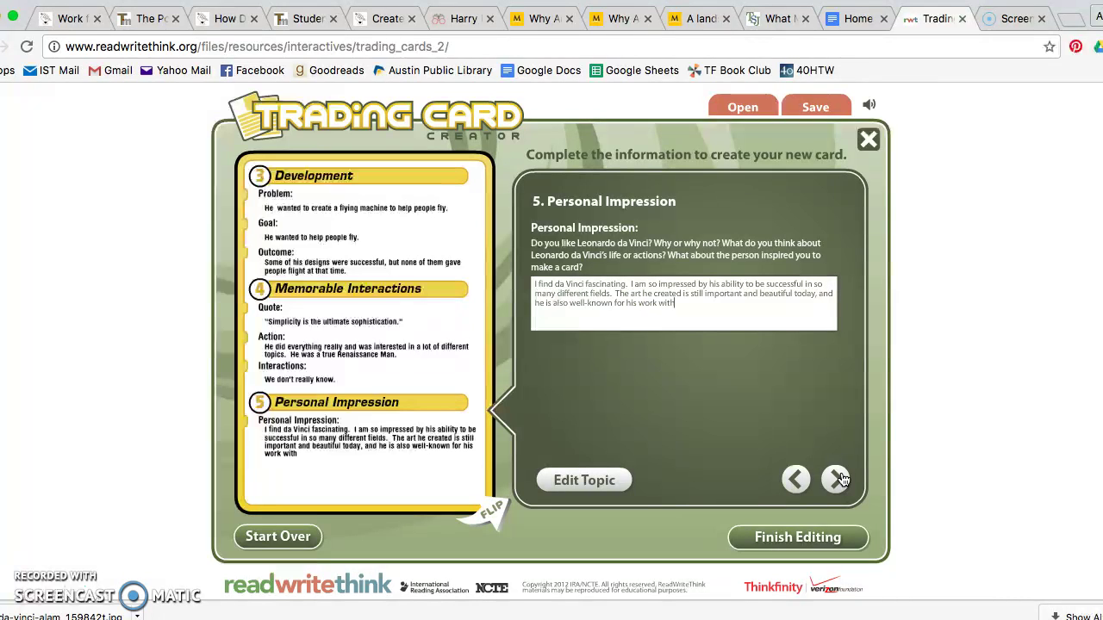
text( the human an)
key(BackSpace)
key(BackSpace)
key(BackSpace)
key(BackSpace)
key(BackSpace)
key(BackSpace)
text(man anatomy and)
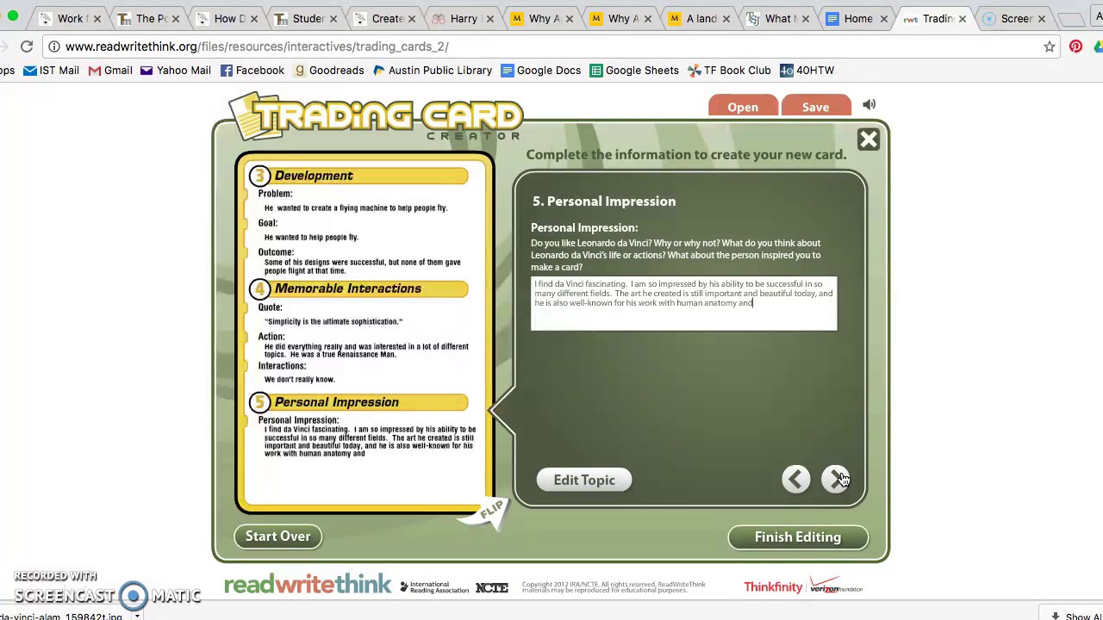
text( inventions.)
Step: End the Personal Impression with "I am inspired by him because he followed his interests and made a life out of them."
text(  I am inspire)
text(d by him because)
text( he followed hi)
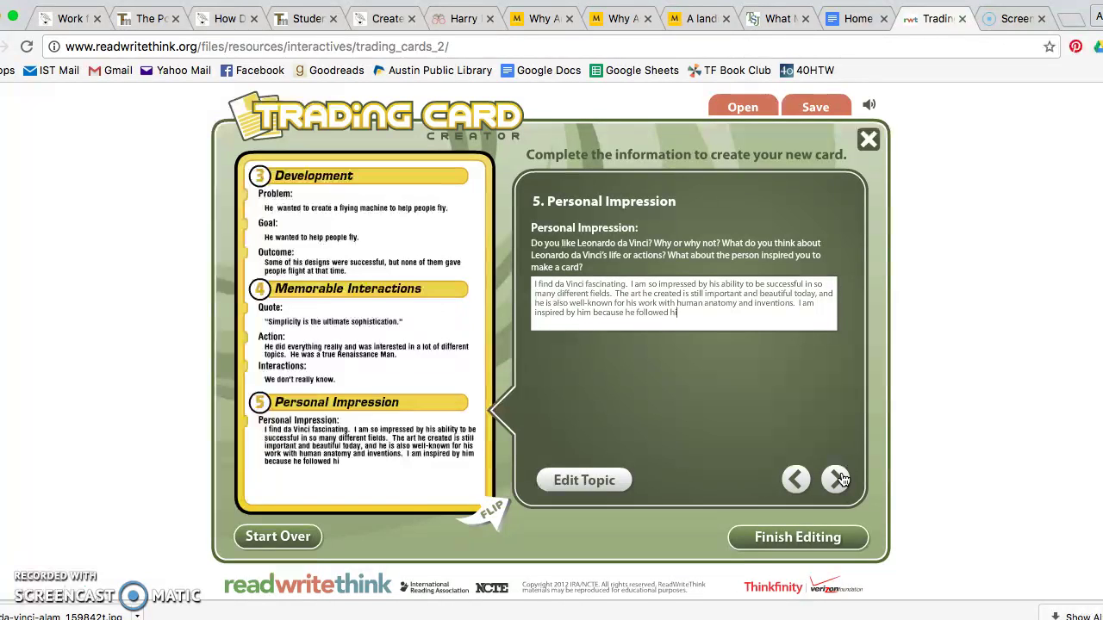
text(s interests and ma)
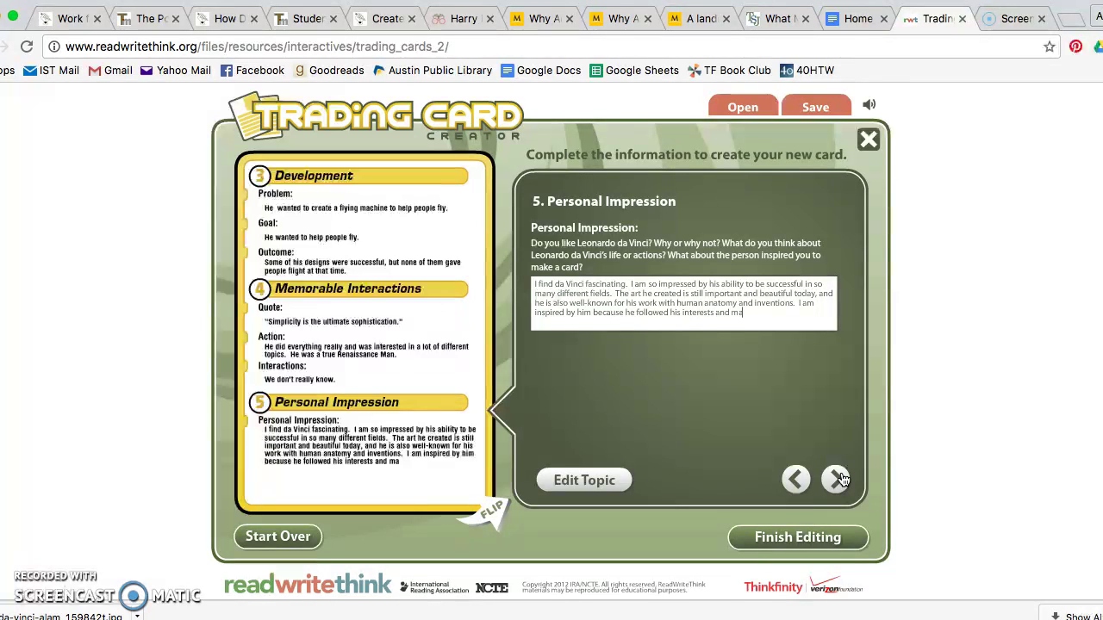
text(de a life out of them.)
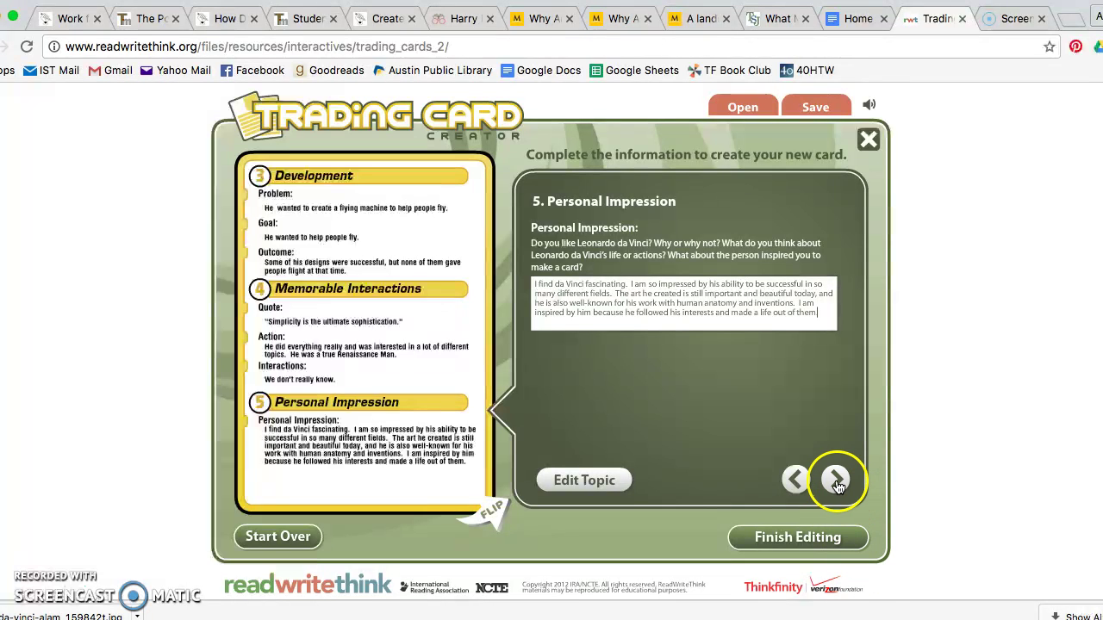
Step: Finish editing the card, then reopen the Leonardo da Vinci card from the card collection
click(835, 480)
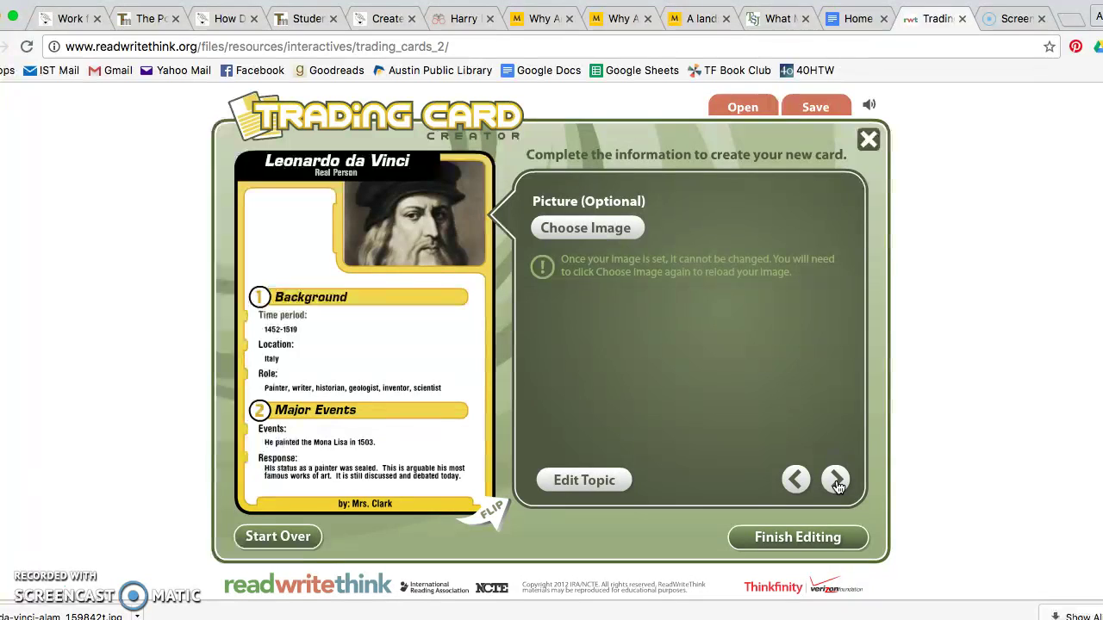
click(796, 538)
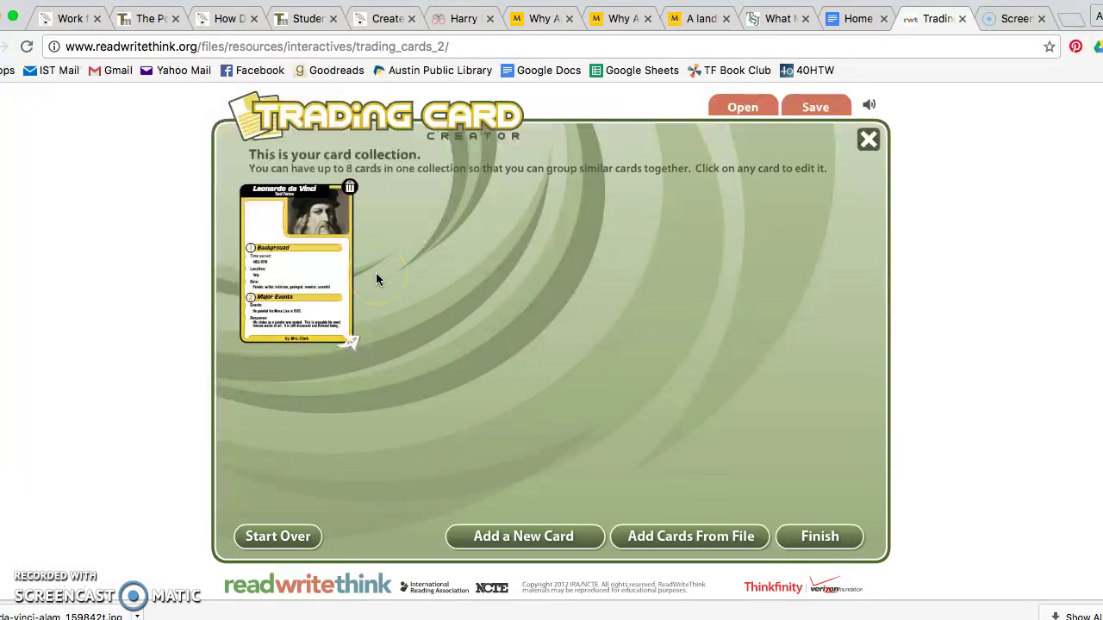
click(285, 247)
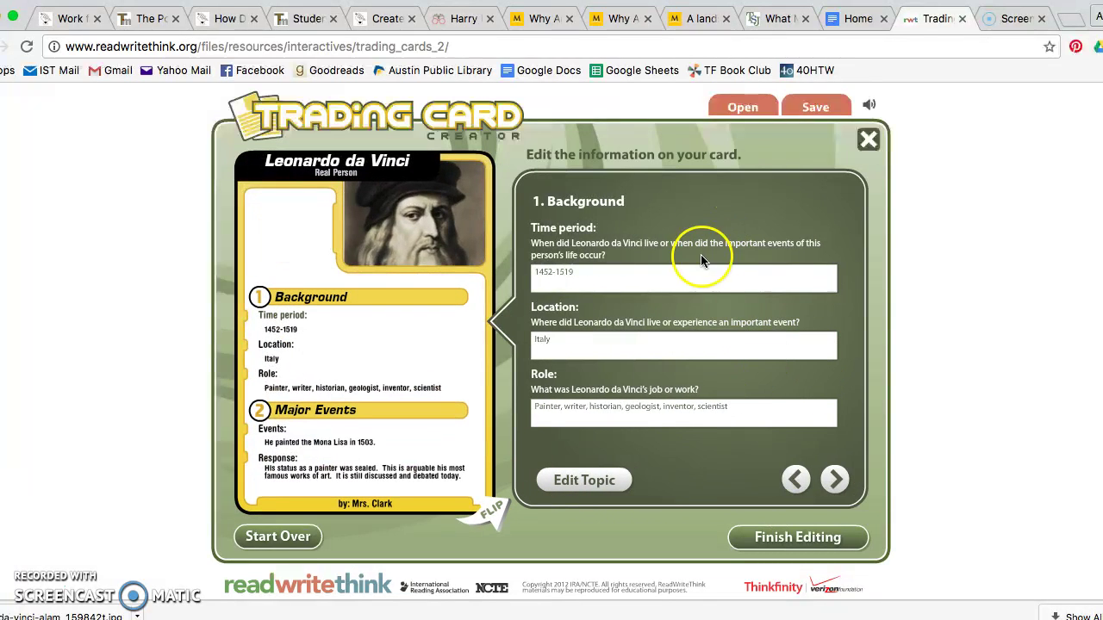
Step: Save the card to the computer as an RWT file named Leonardodavinci
click(810, 110)
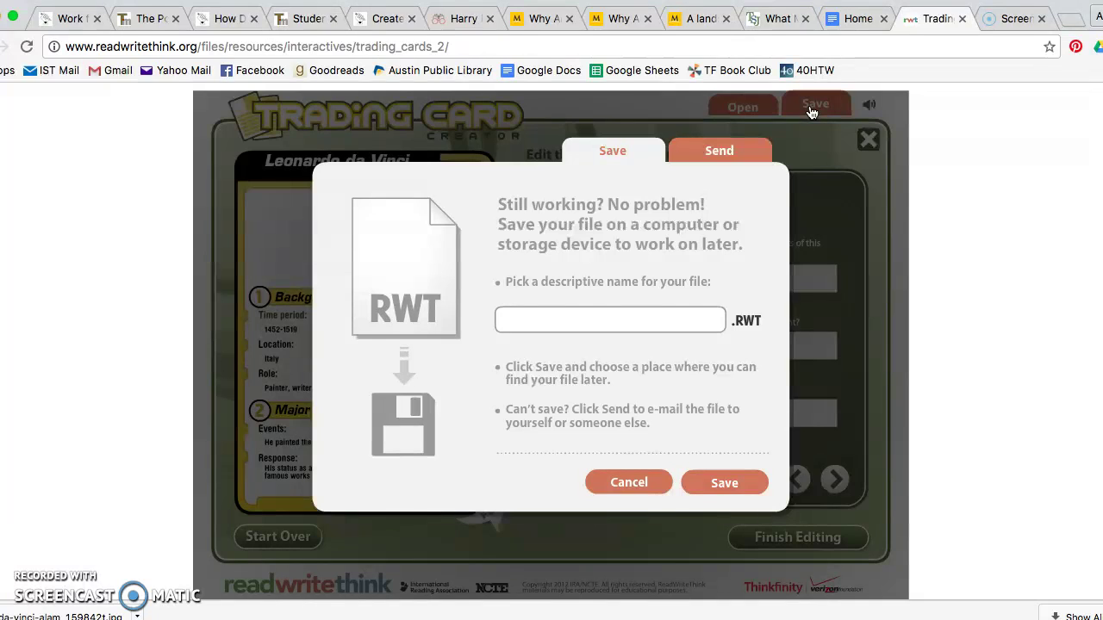
text(Leonardodavinci)
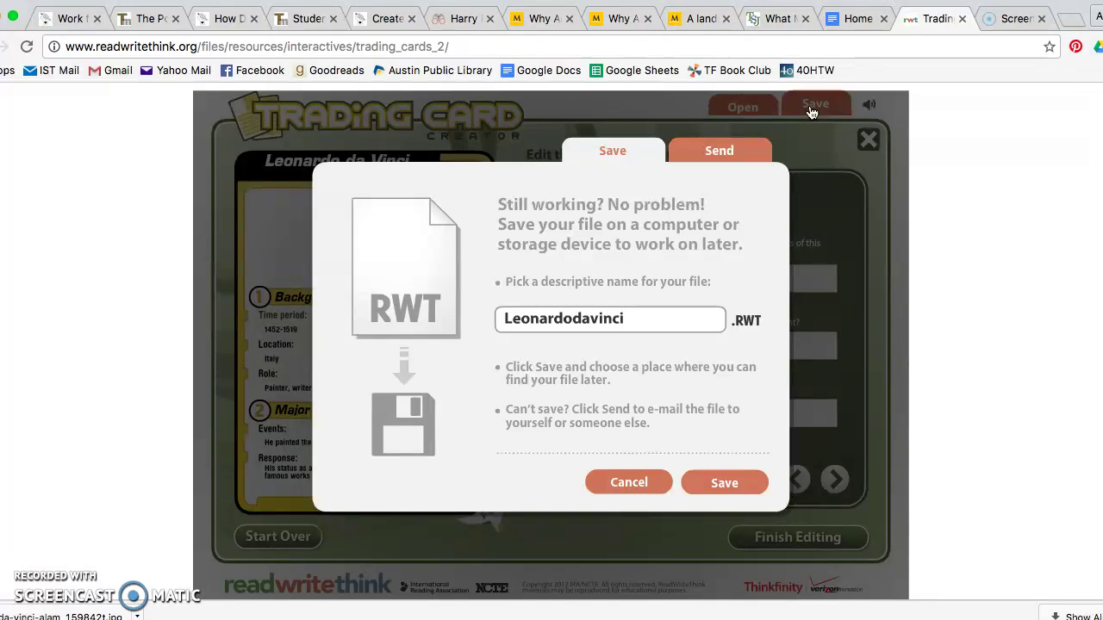
click(731, 484)
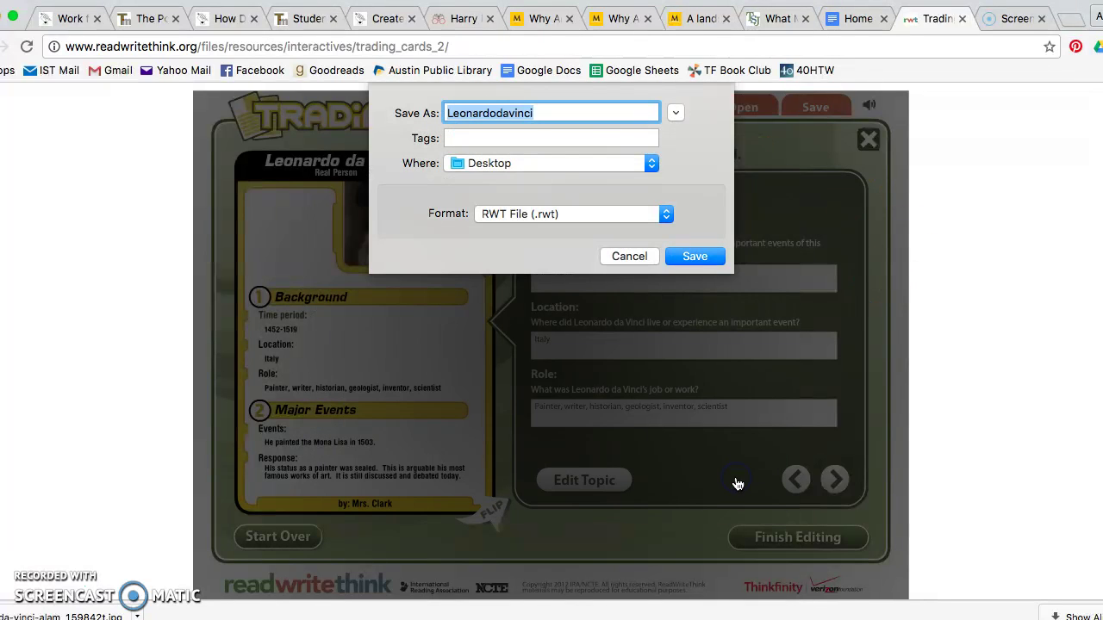